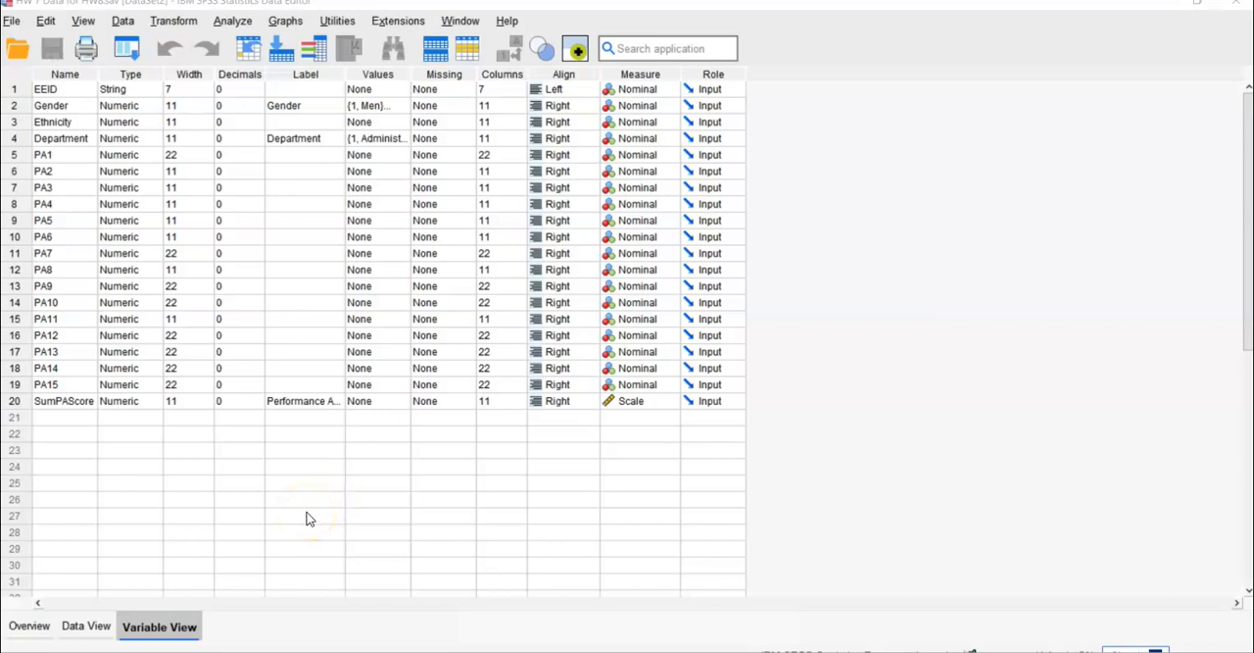
- Review the value labels defined for the Gender and Department variables without changing them
click(327, 523)
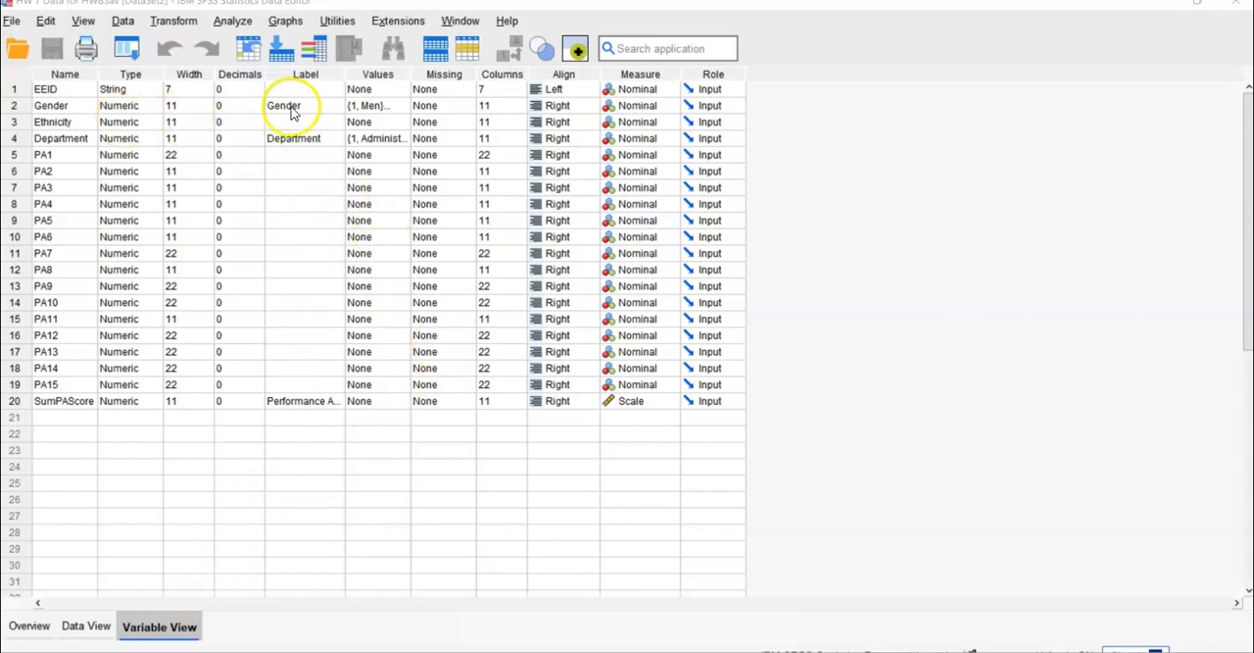
click(377, 106)
click(400, 106)
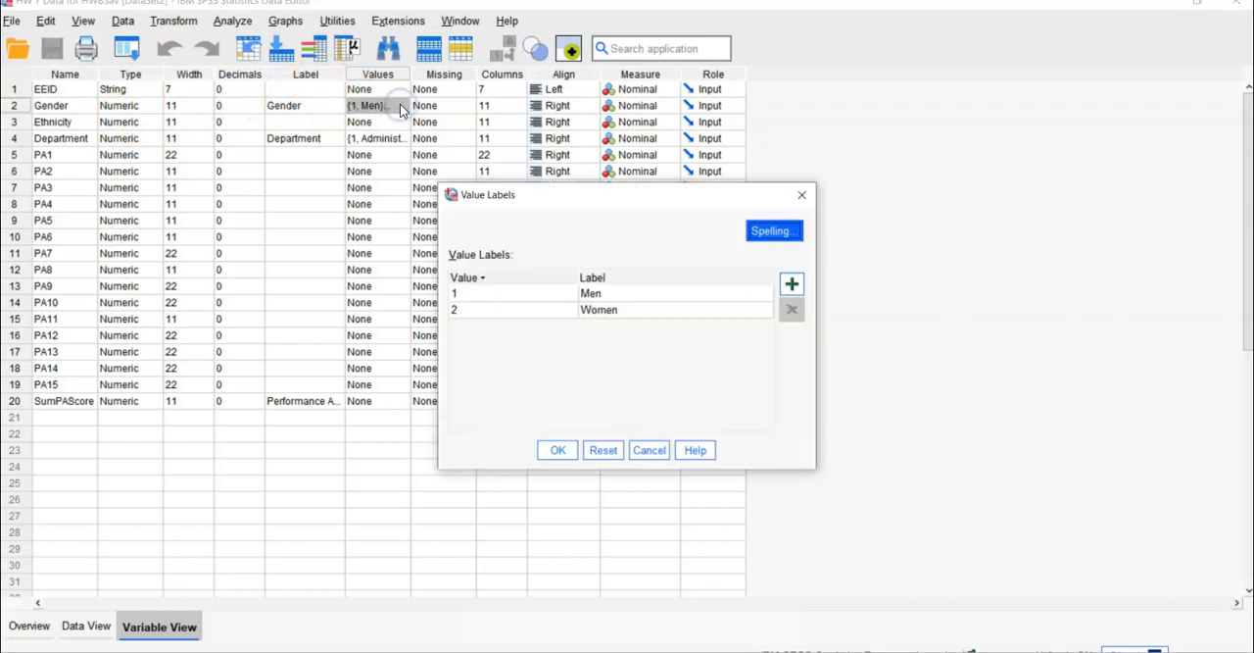
click(802, 194)
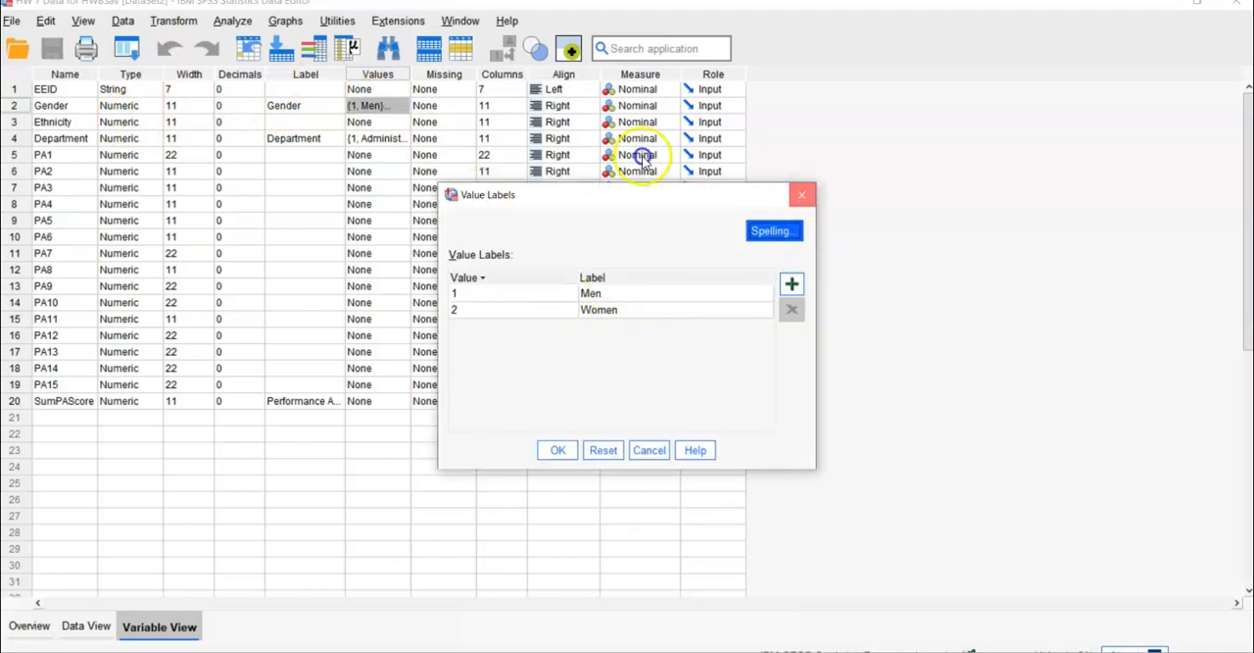
click(401, 143)
click(403, 139)
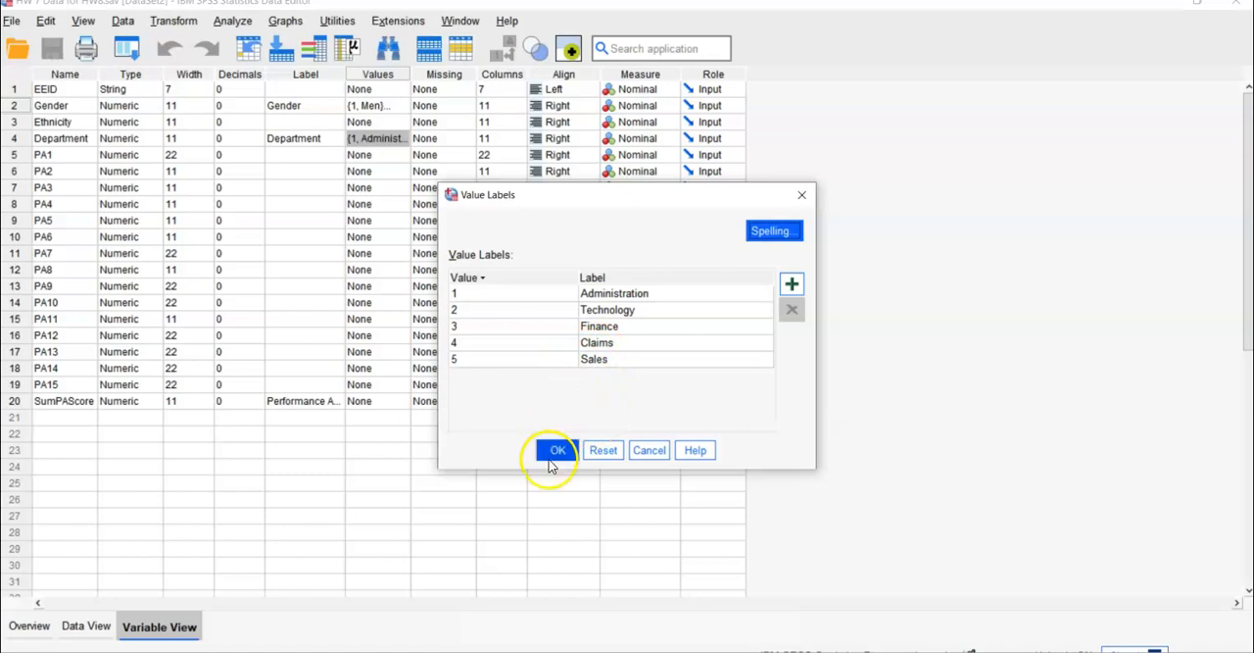
click(800, 195)
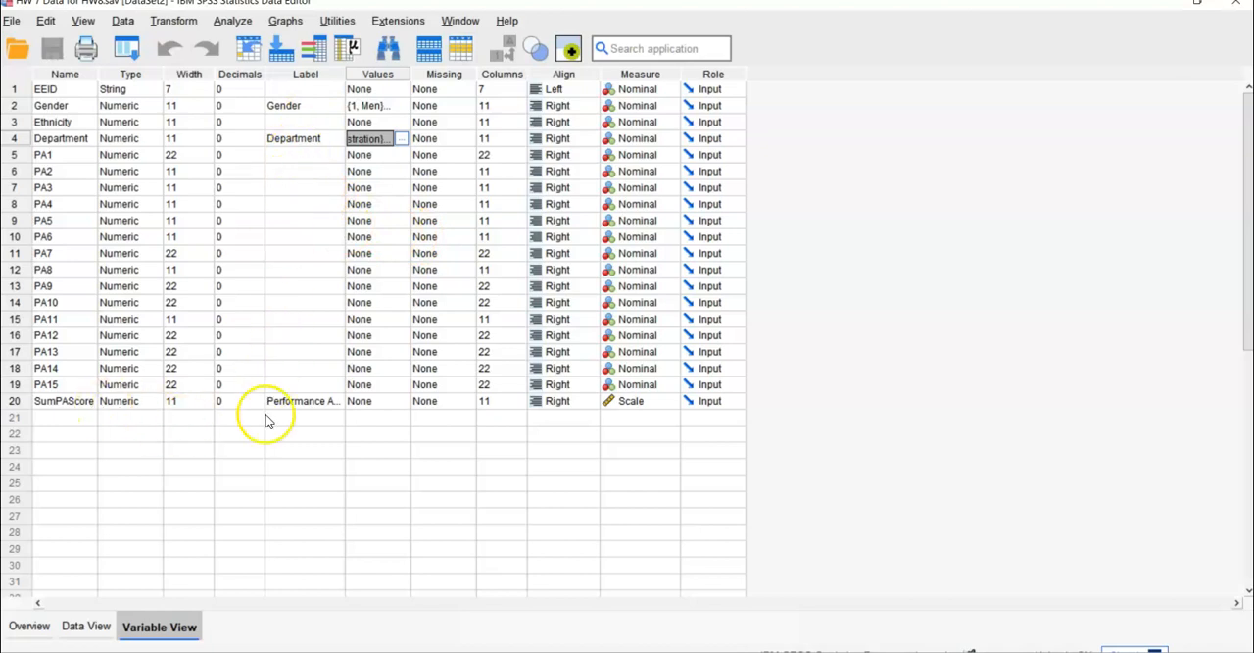
- Widen the Label column so the full label of the SumPAScore variable fits
click(327, 402)
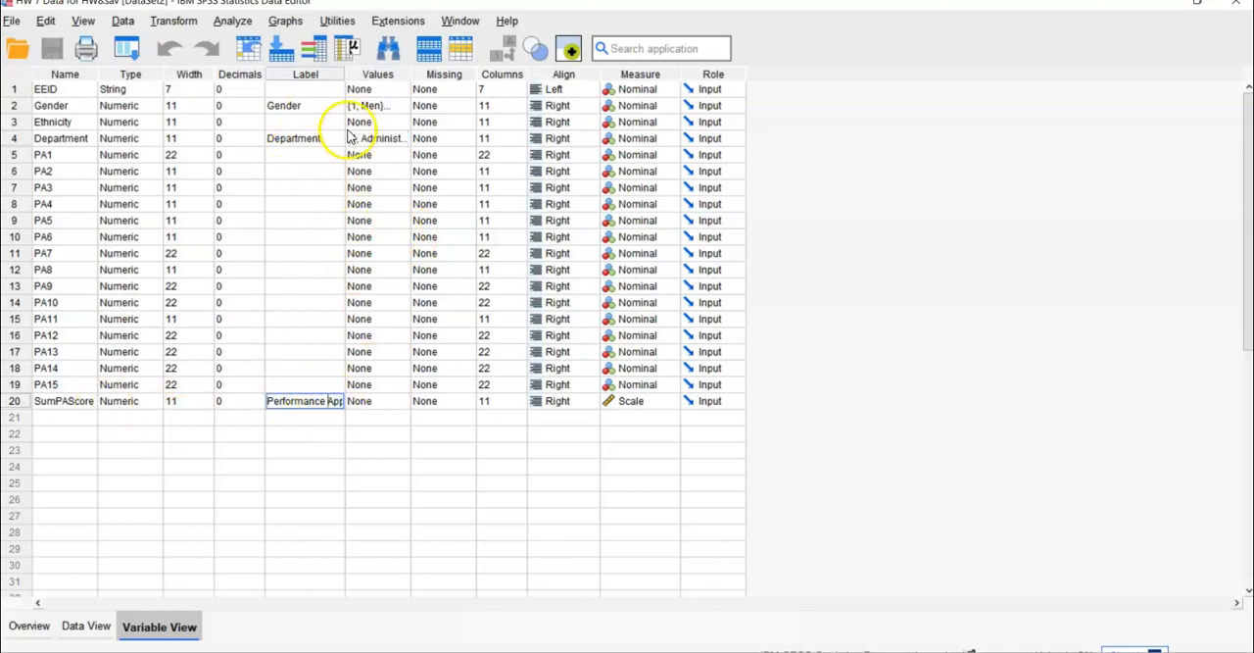
drag(344, 69, 415, 74)
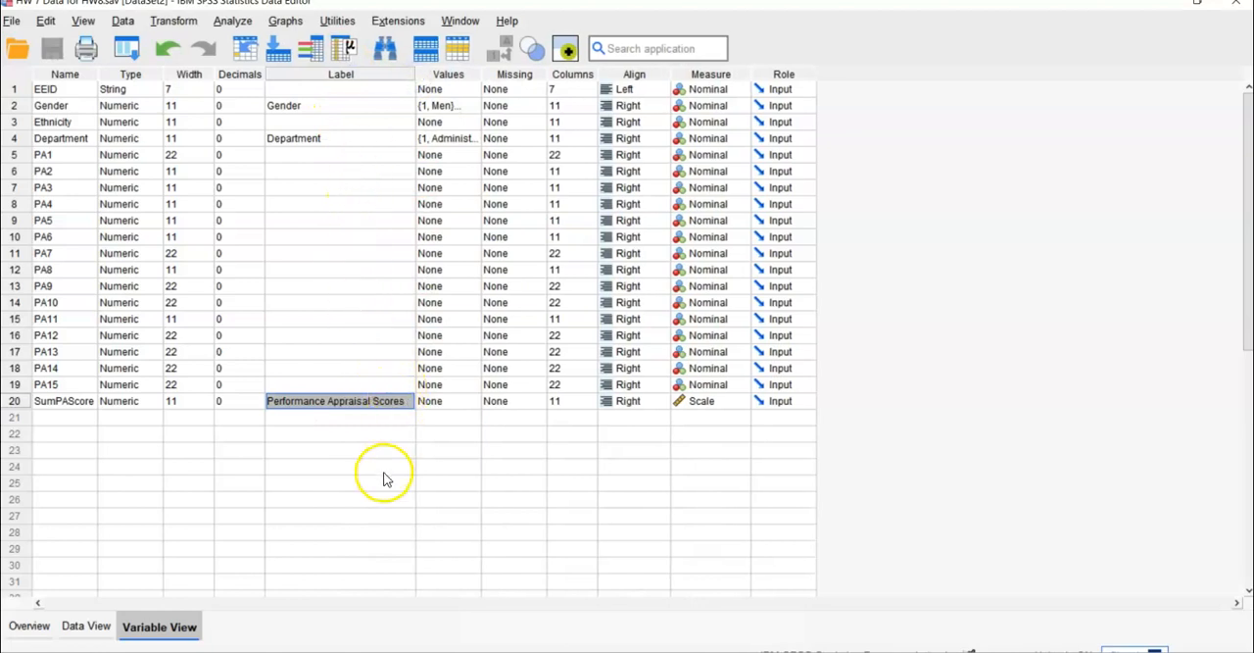
click(355, 498)
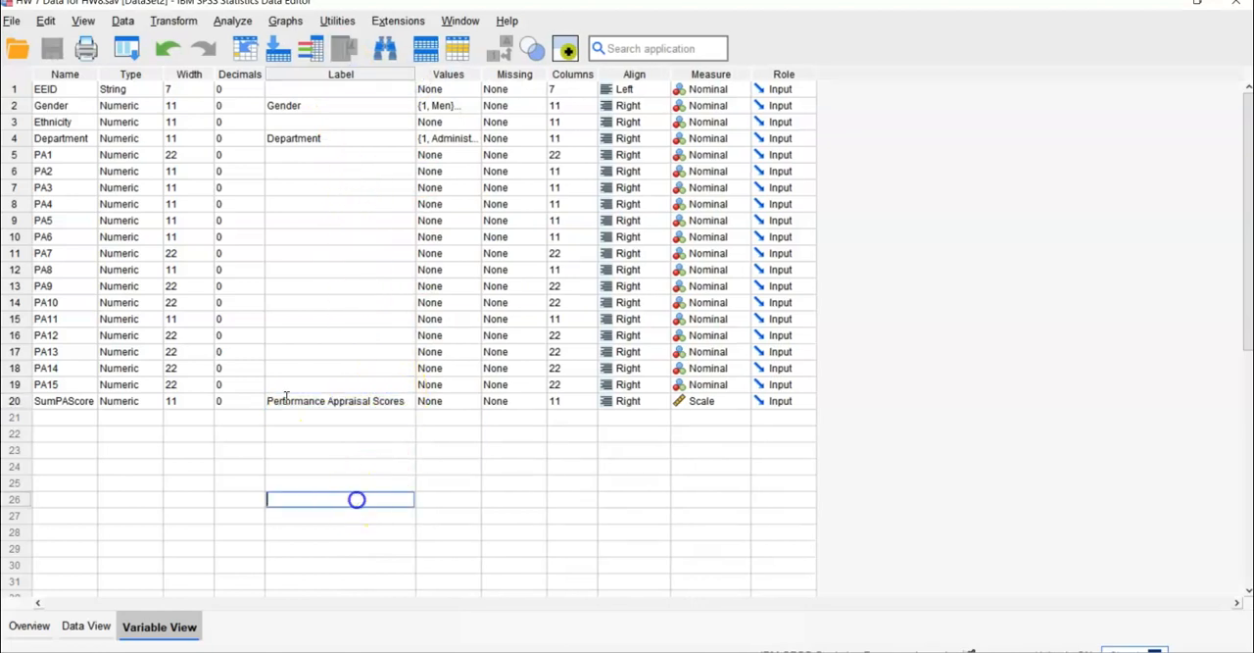
- Start a General Linear Model Univariate analysis with Performance Appraisal Scores as the dependent variable
click(228, 21)
mouse_move(265, 196)
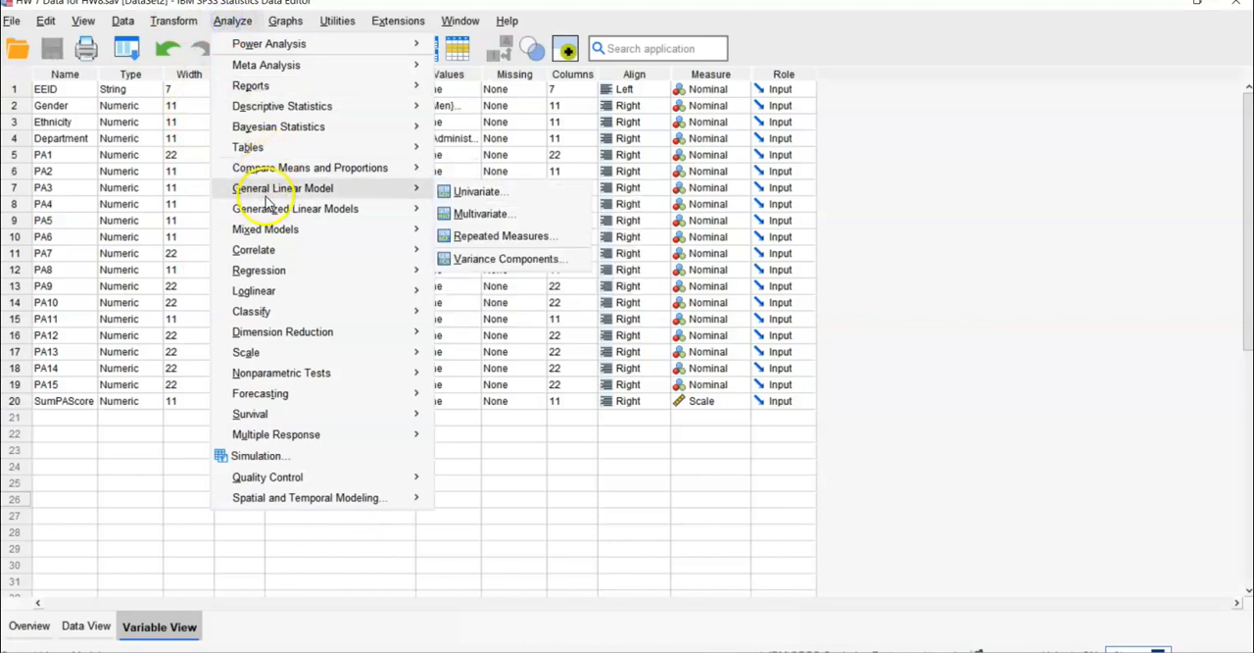
click(470, 192)
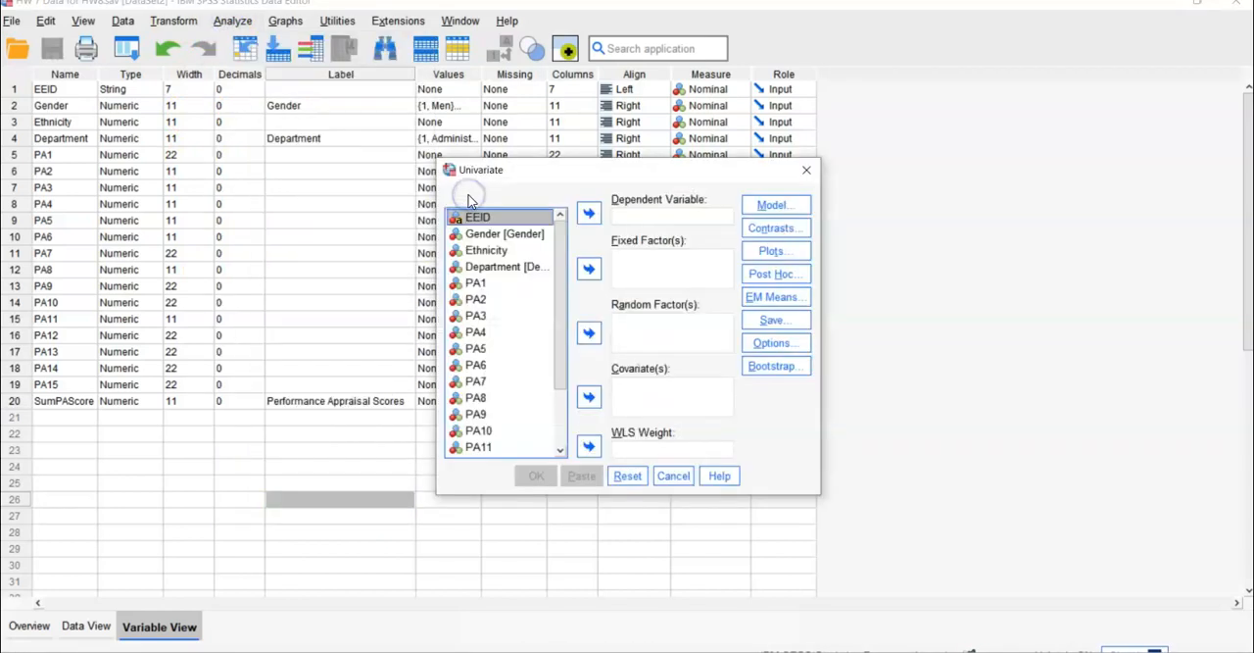
drag(561, 337, 560, 434)
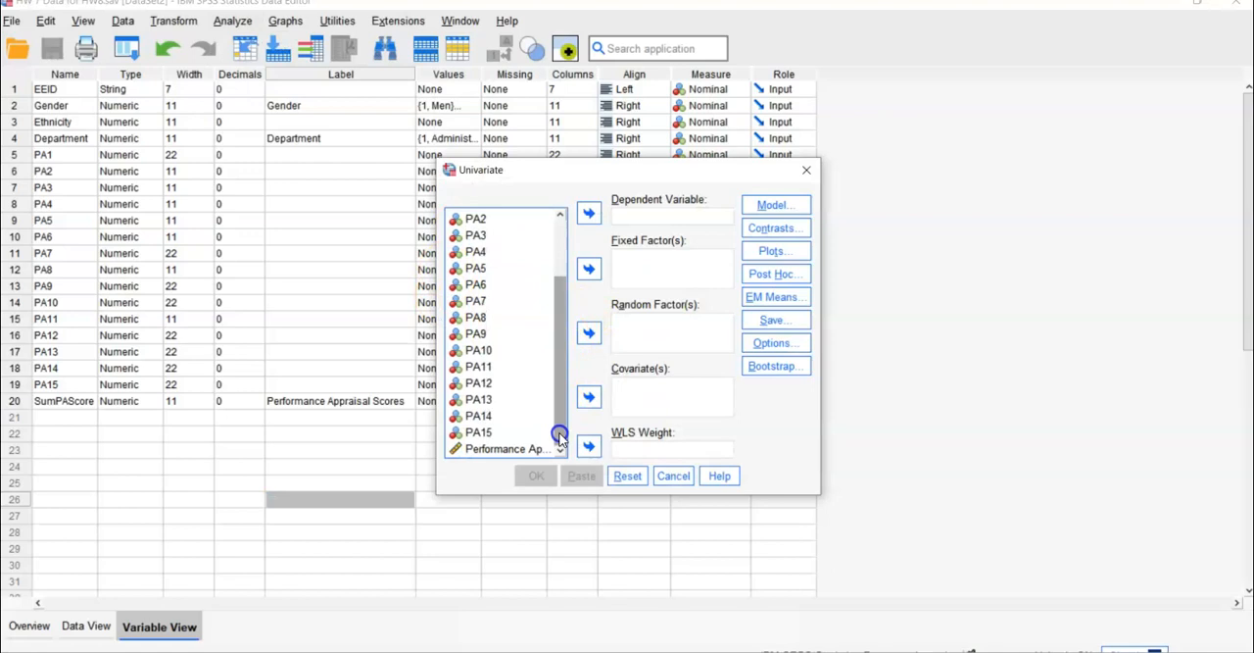
click(482, 450)
click(588, 213)
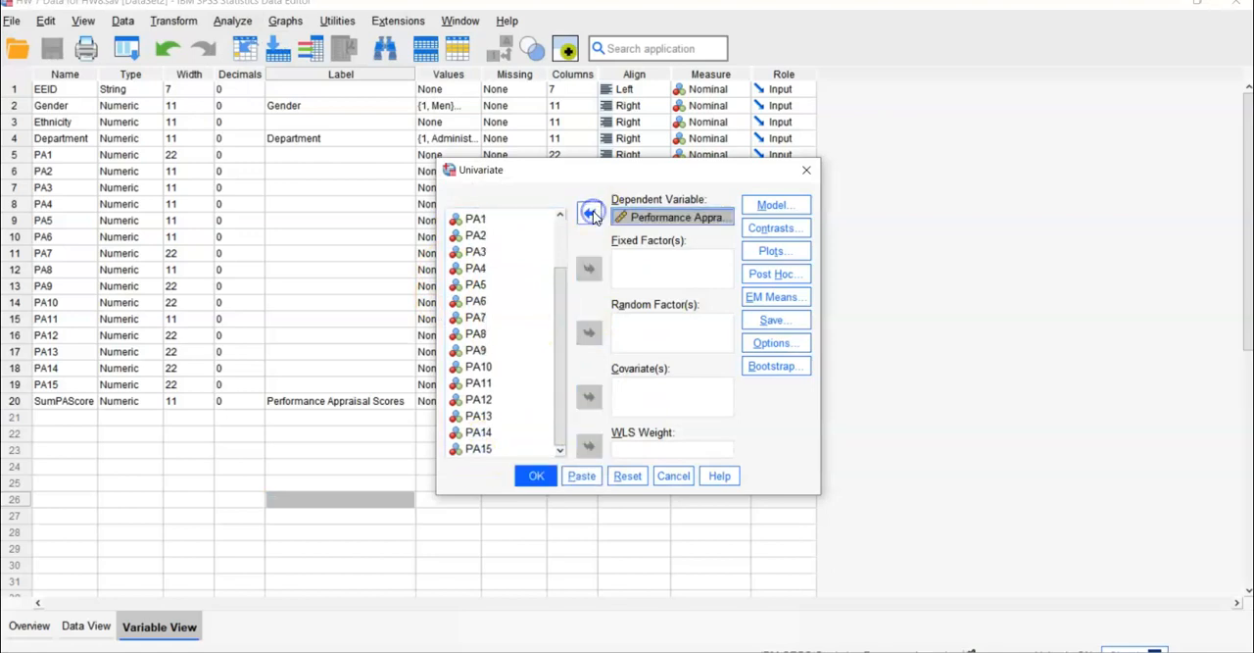
- Add Gender and Department as fixed factors and keep the full factorial model with Type III sum of squares and intercept
click(559, 257)
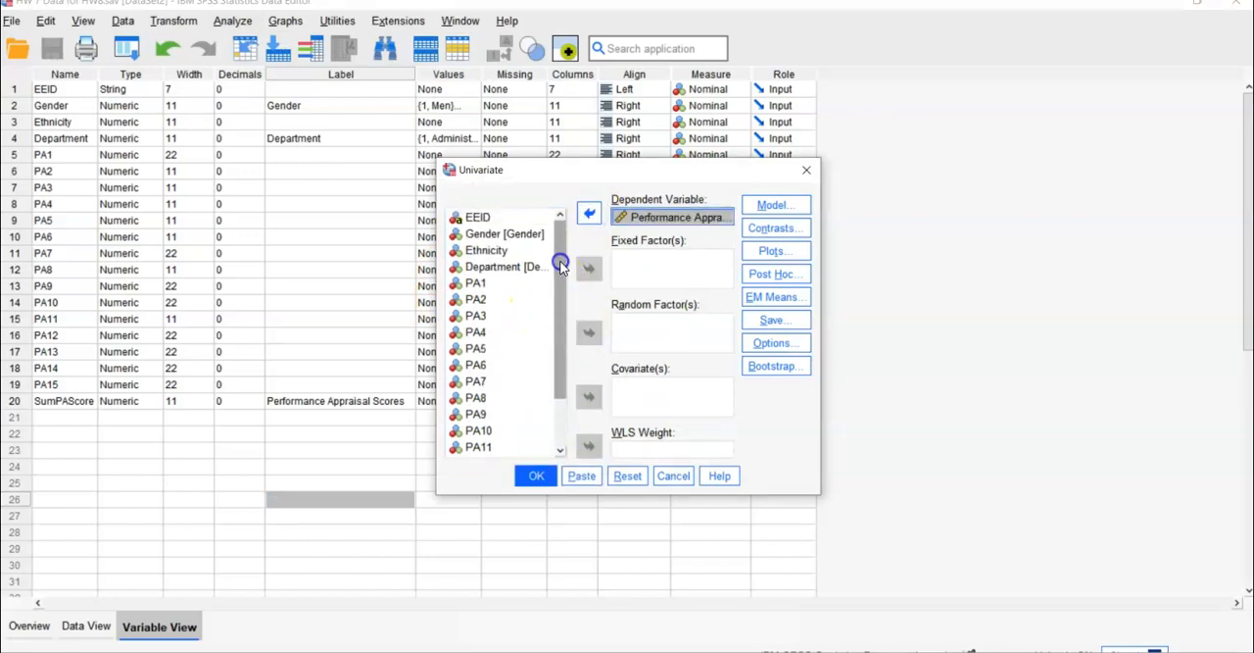
click(504, 234)
click(588, 267)
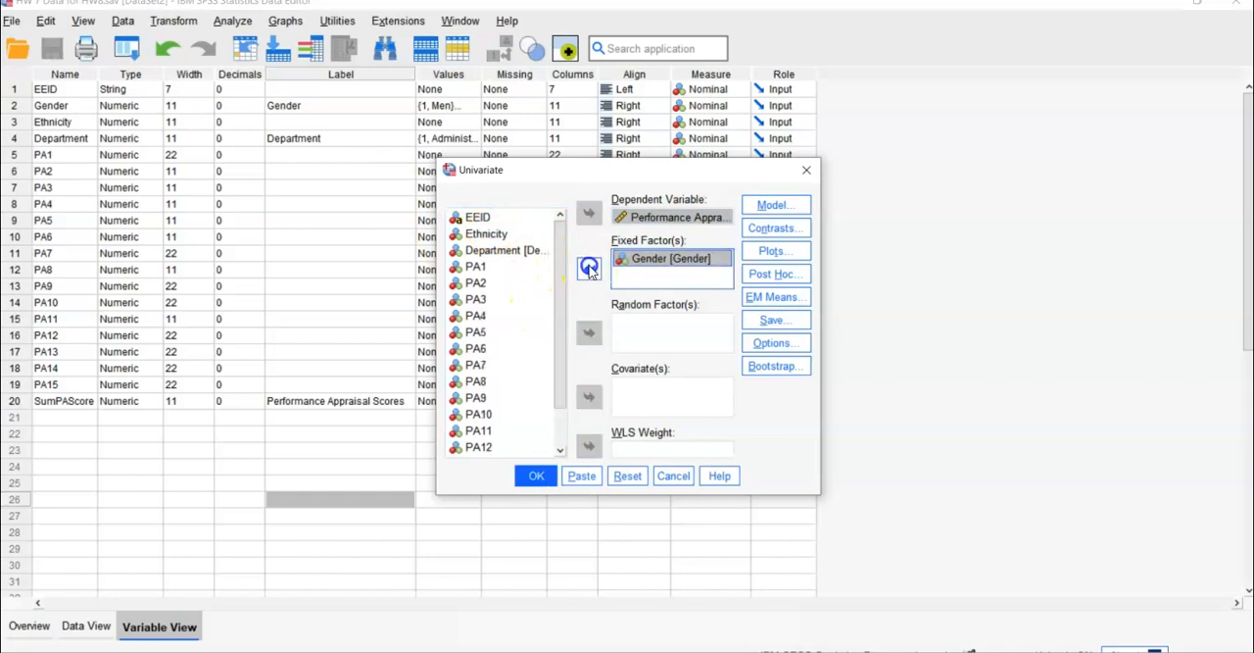
click(505, 251)
click(588, 268)
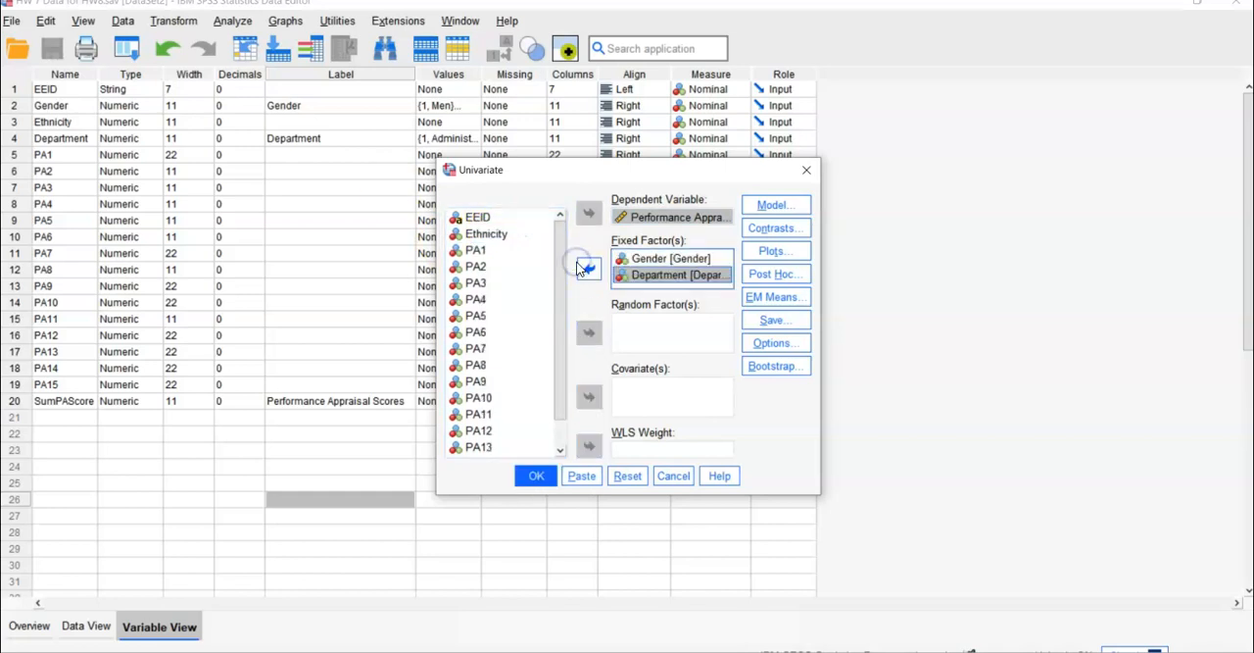
click(771, 204)
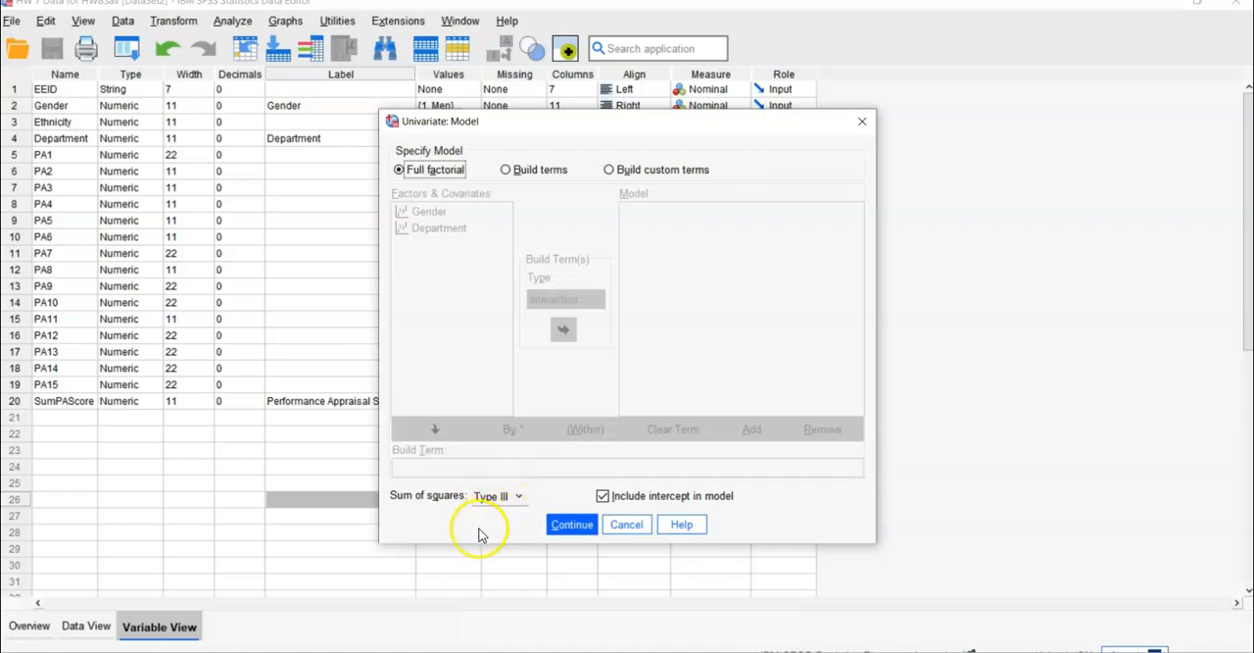
click(577, 525)
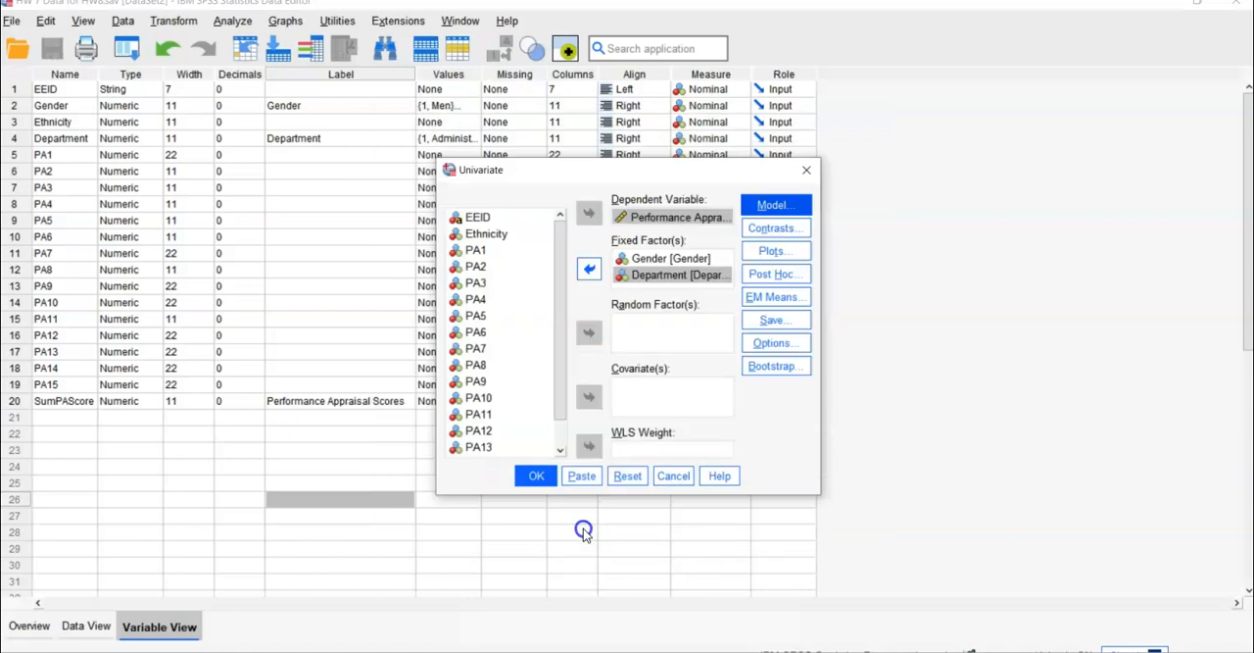
- Add a profile plot with Gender on the horizontal axis and Department as separate lines
click(782, 257)
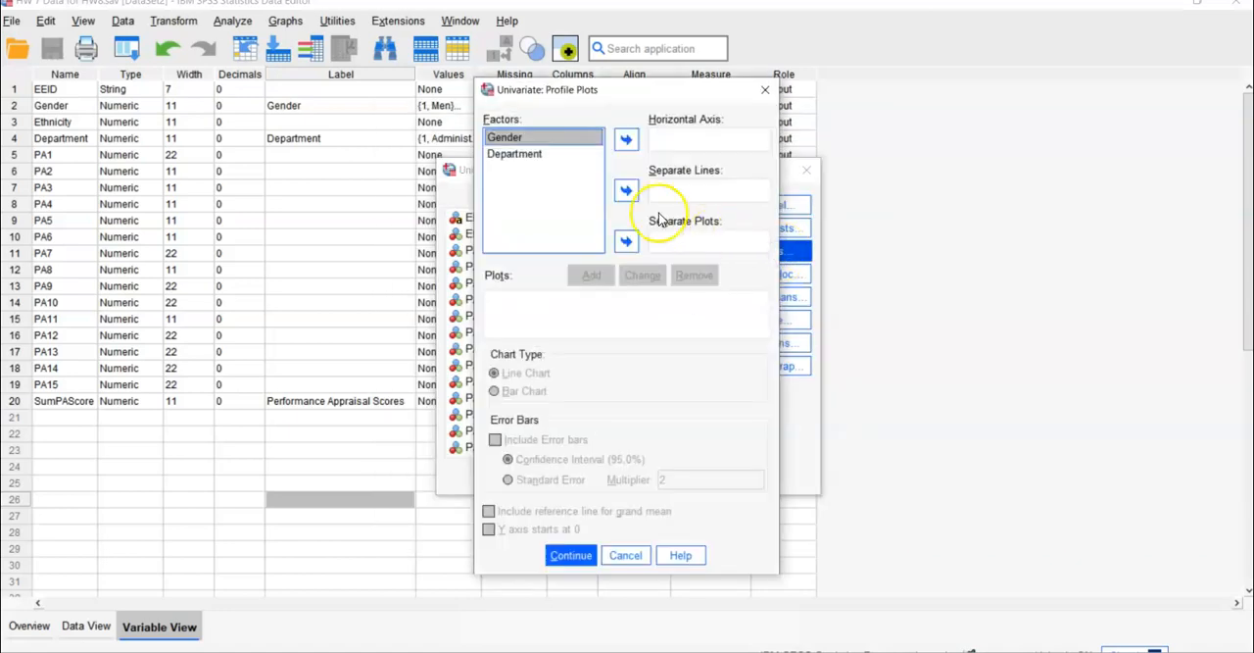
click(625, 142)
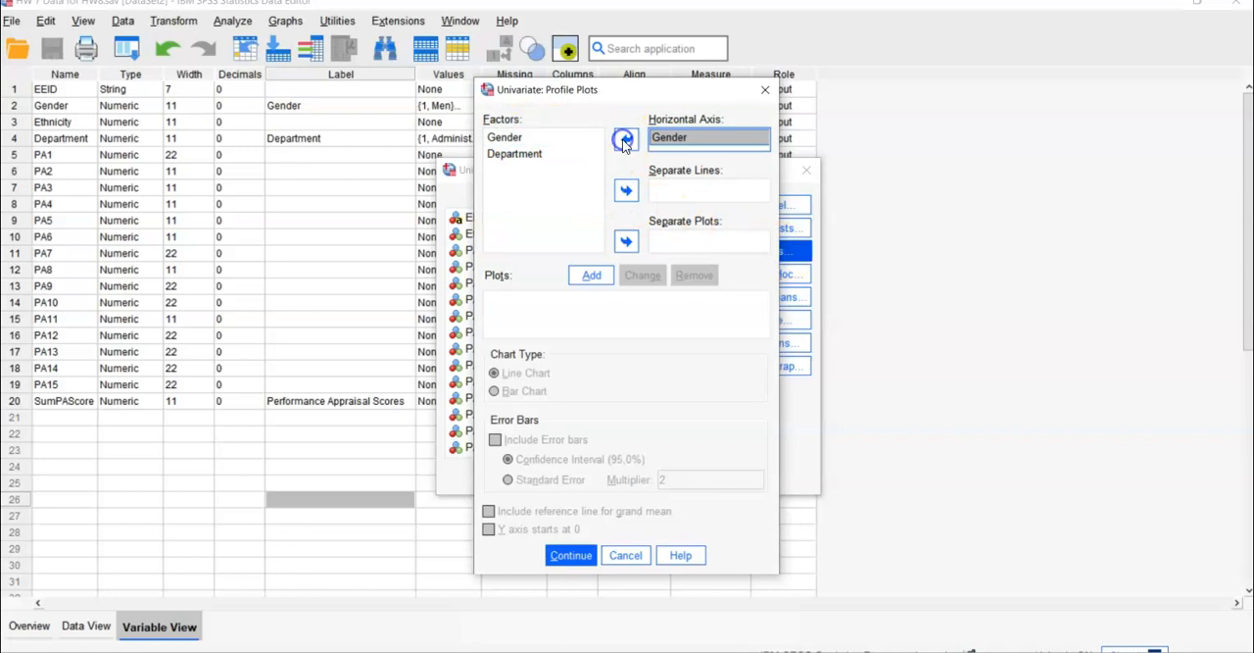
click(529, 154)
click(627, 191)
click(590, 275)
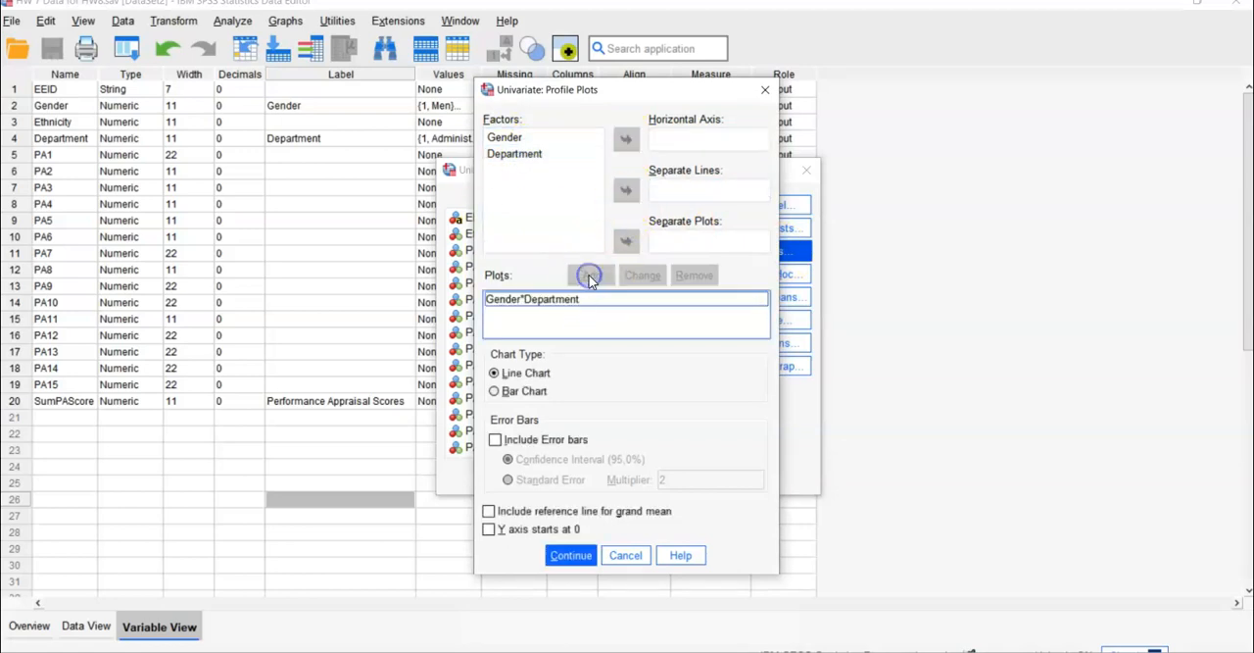
- Add a second profile plot with Department on the horizontal axis and Gender as separate lines, and accept the line chart plots
click(523, 154)
click(627, 142)
click(539, 137)
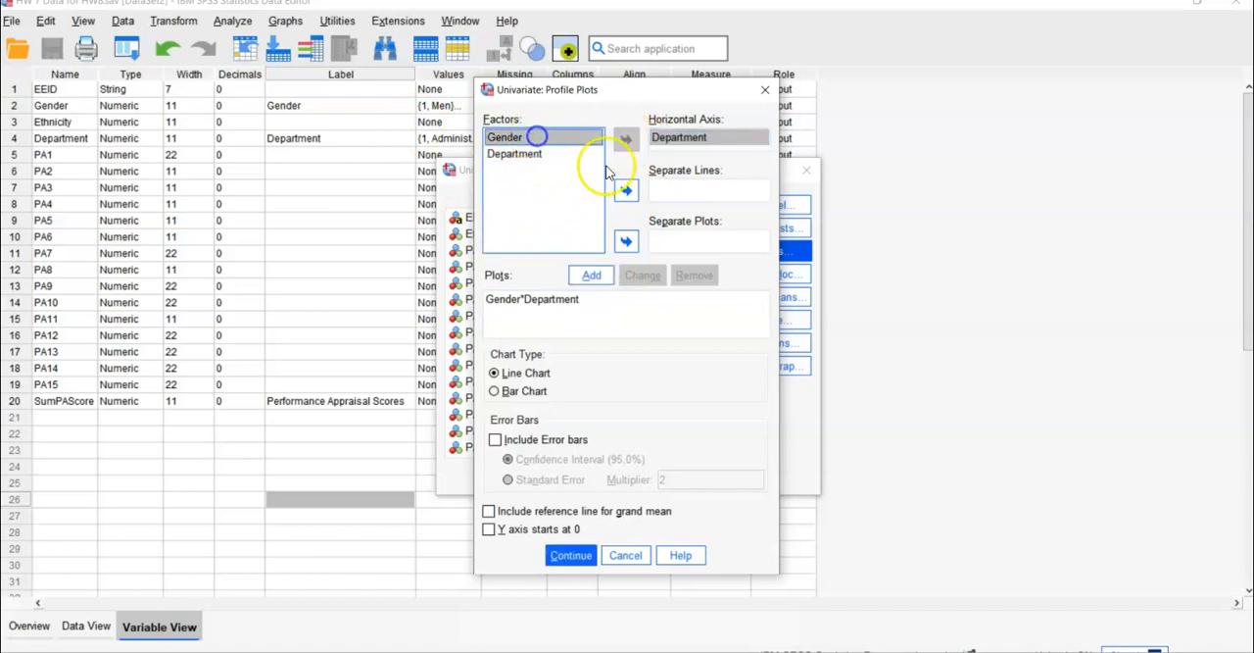
click(627, 189)
click(591, 274)
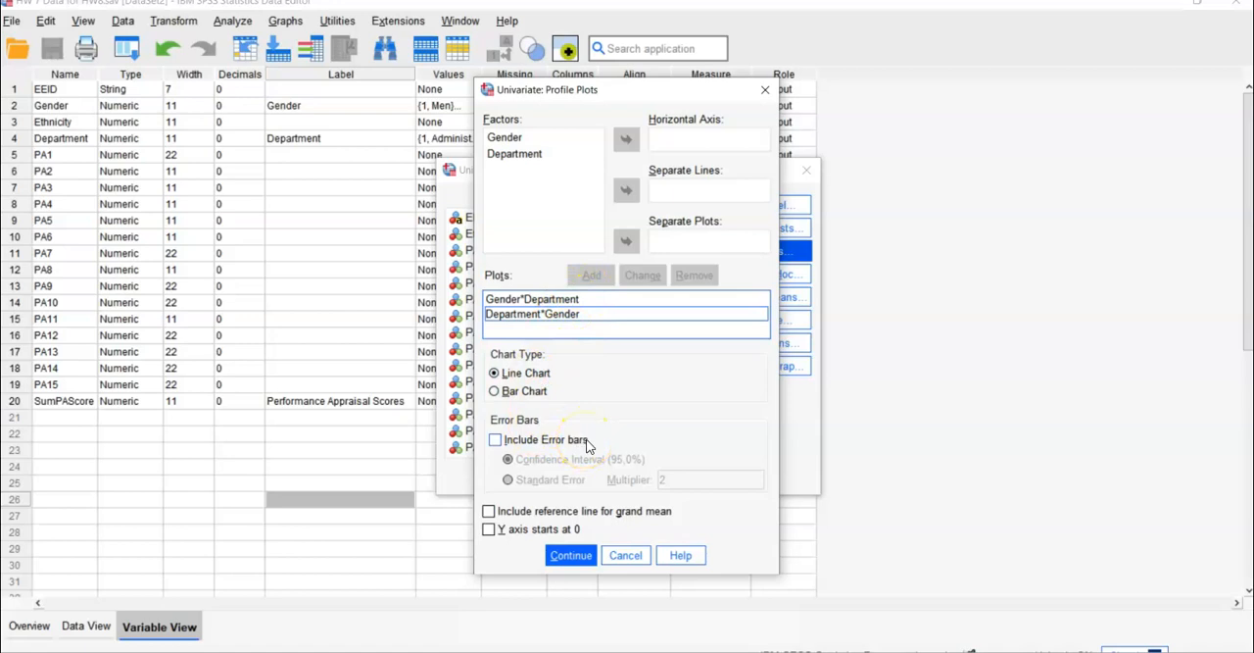
click(571, 554)
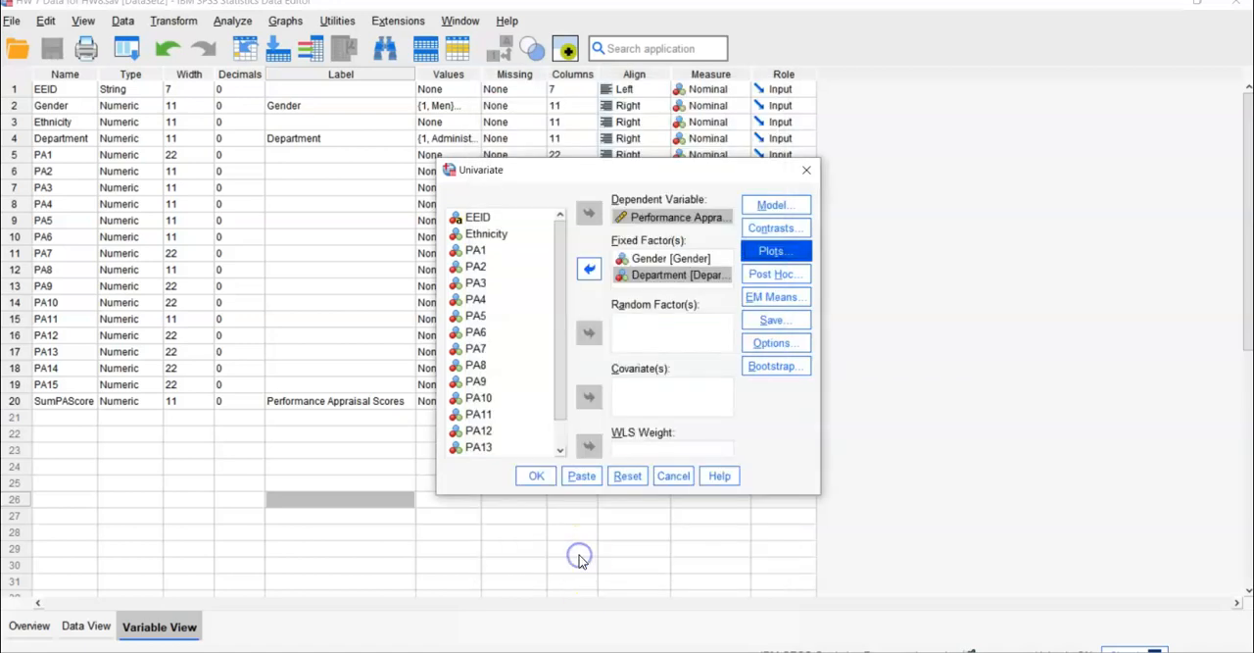
- Request LSD post hoc multiple comparisons for the Department factor
click(774, 273)
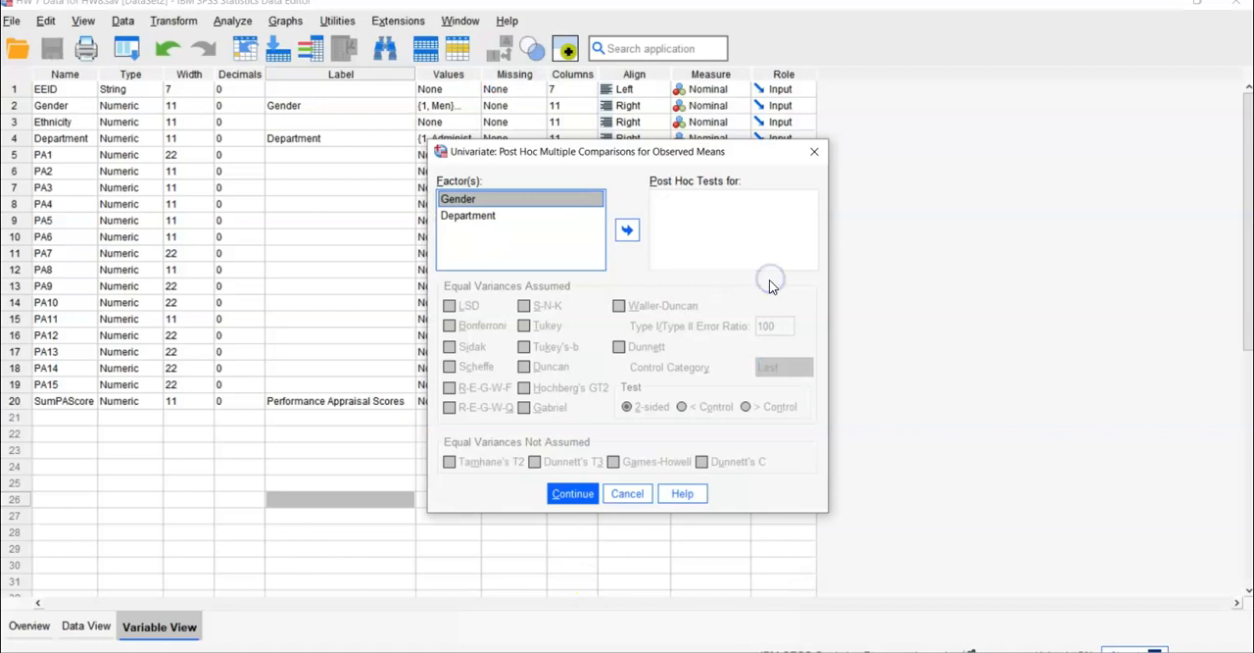
click(485, 215)
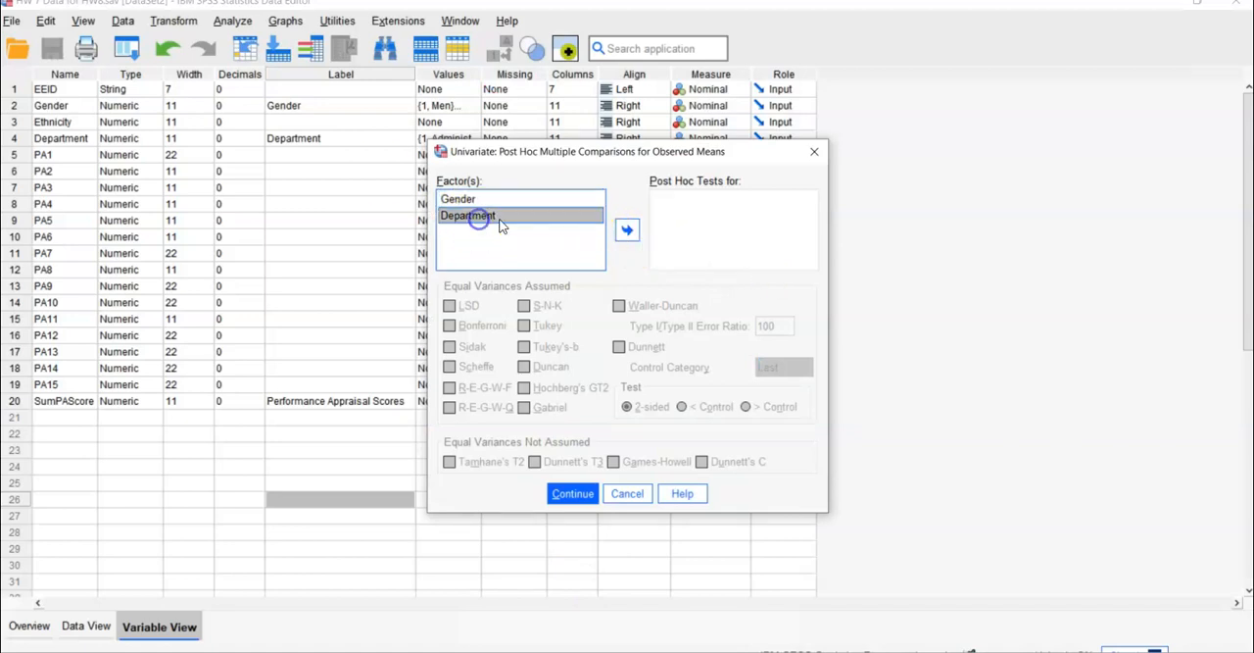
click(625, 230)
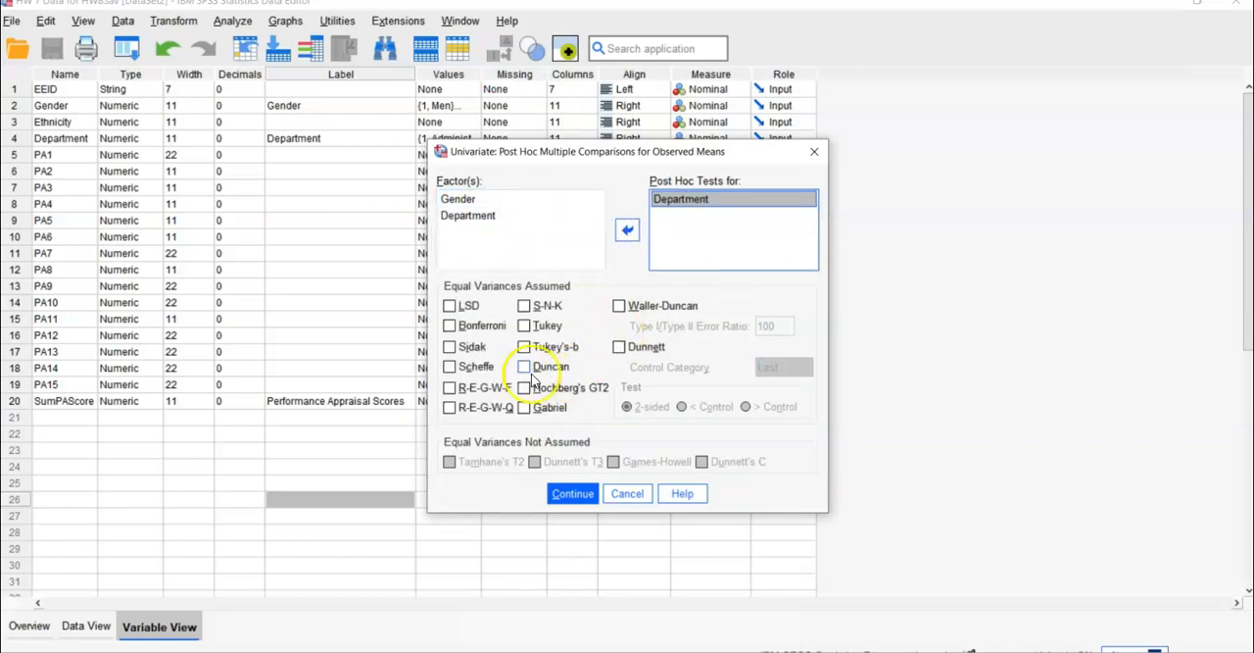
click(451, 308)
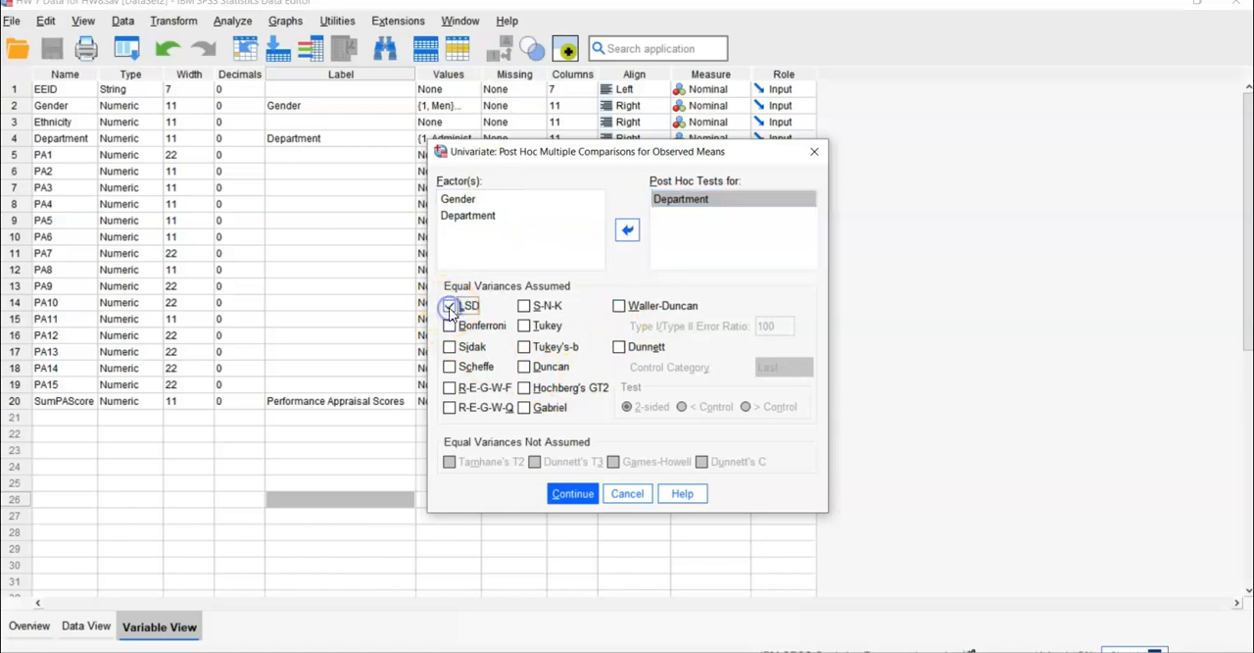
click(573, 494)
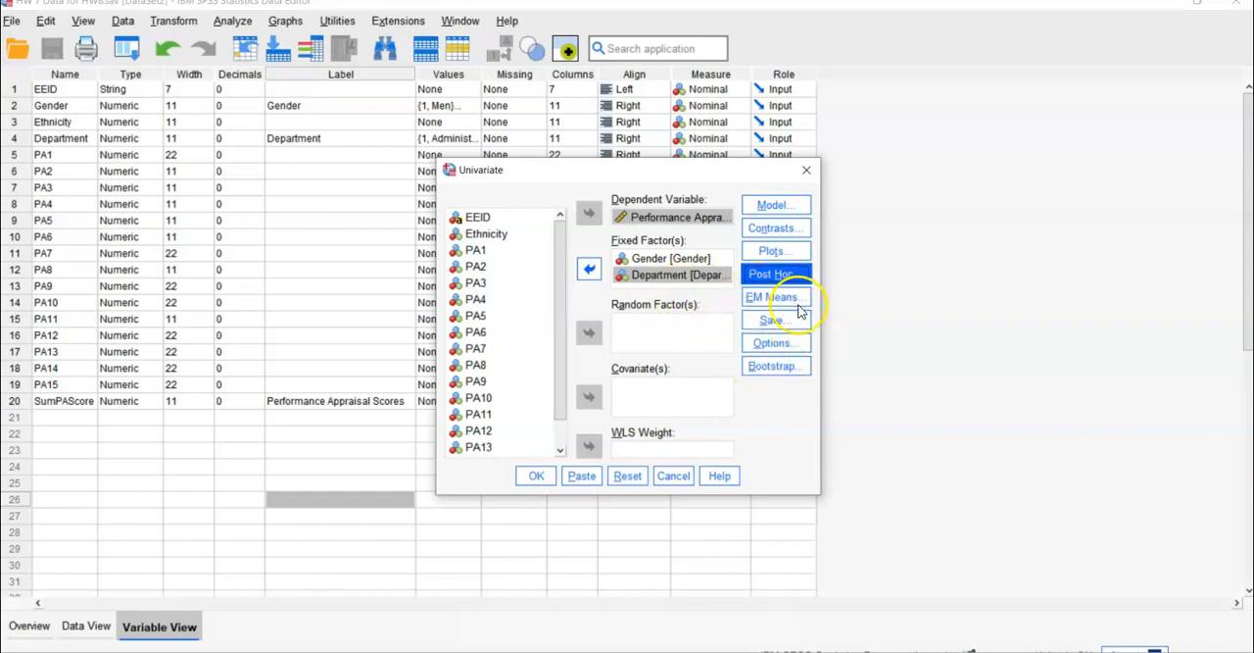
- Leave all Save options off, enable descriptive statistics, estimates of effect size and homogeneity tests, and run the univariate analysis
click(772, 319)
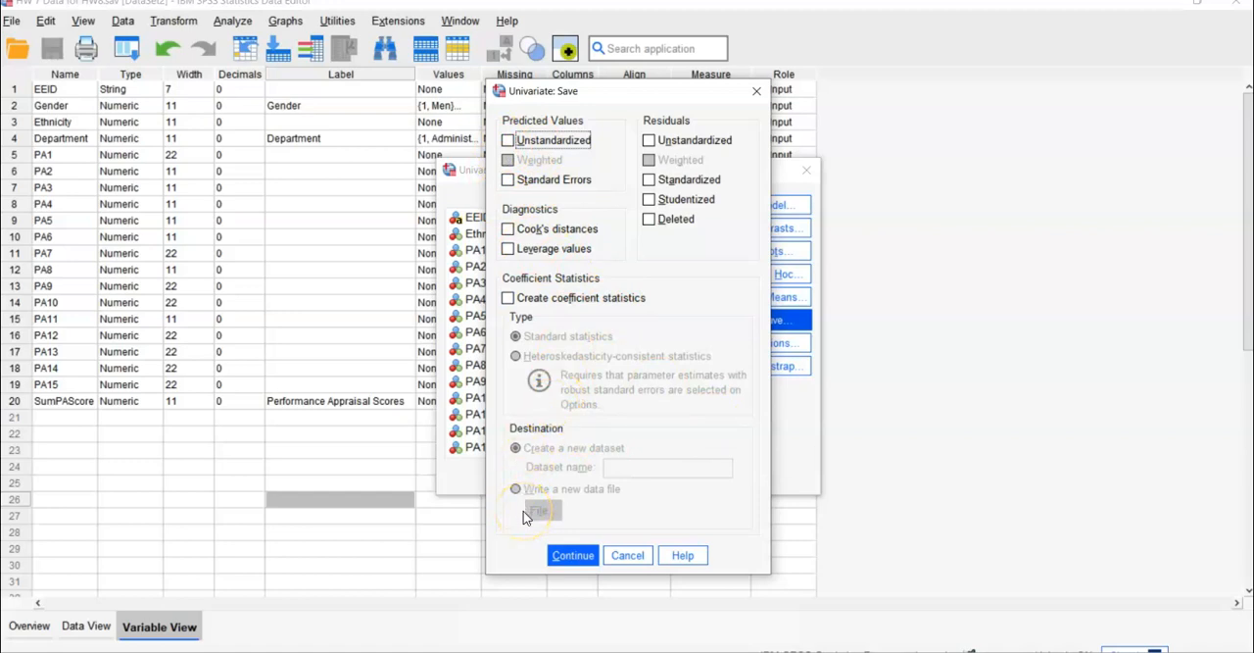
click(573, 554)
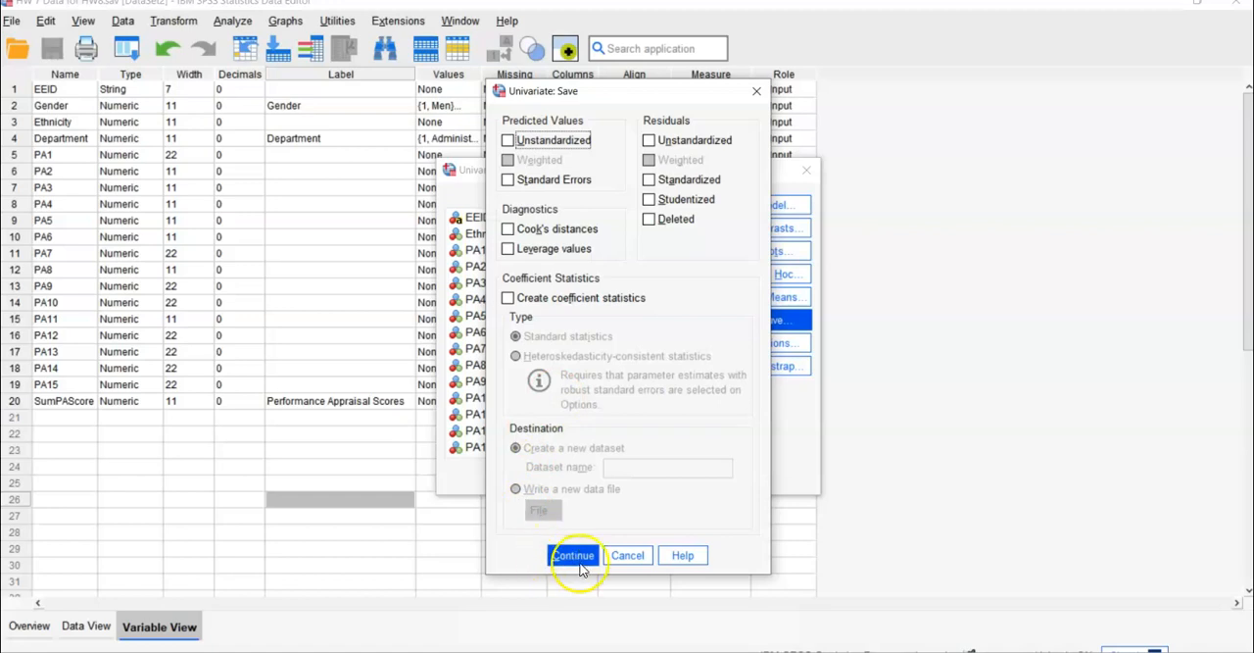
click(767, 338)
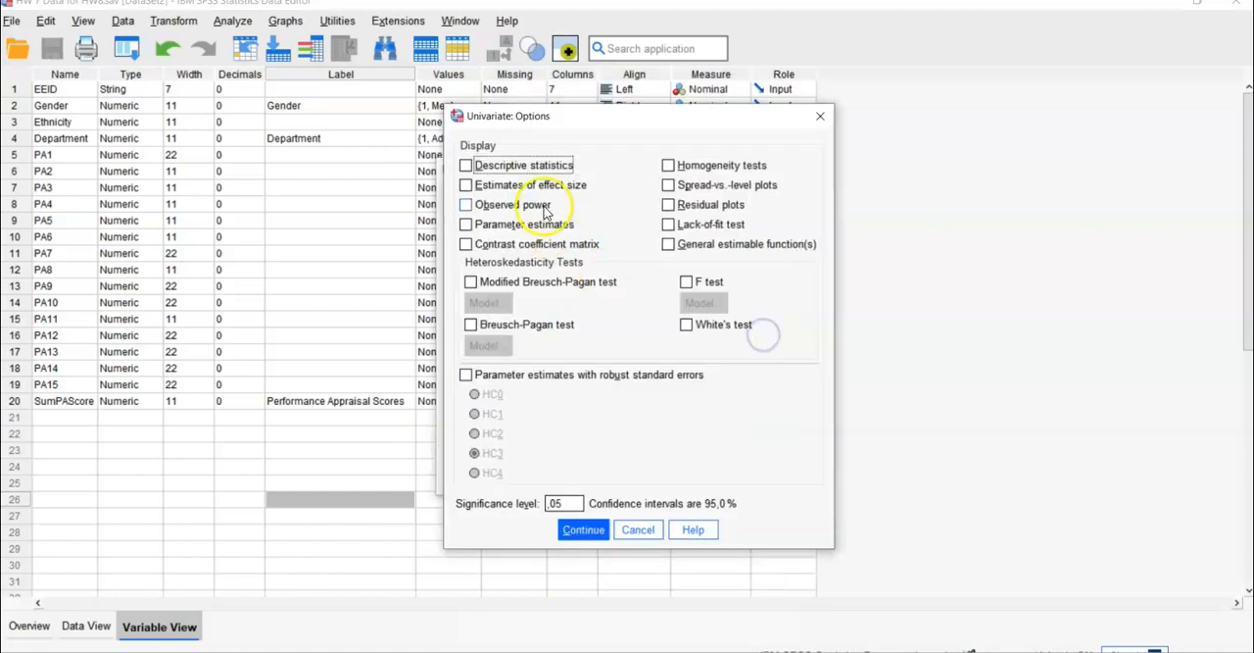
click(466, 165)
click(467, 186)
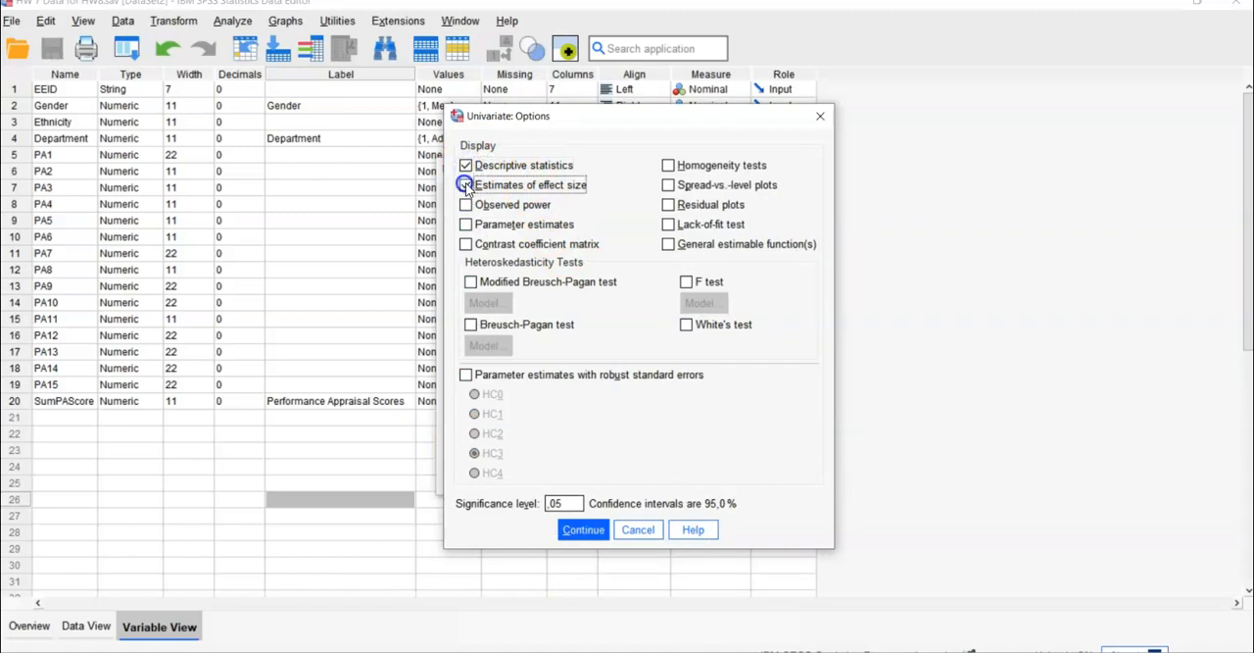
click(670, 165)
click(668, 166)
click(583, 534)
click(532, 476)
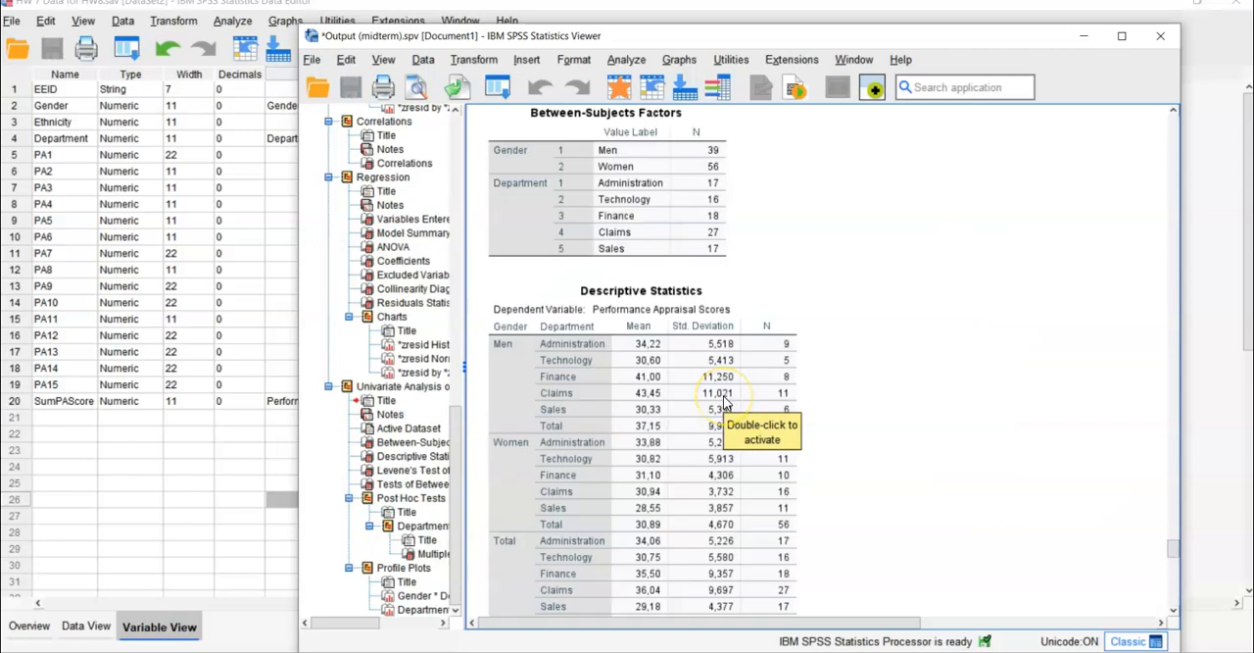
- Examine the Between-Subjects Factors and Descriptive Statistics tables in the univariate analysis output
scroll(723, 403, up, 1)
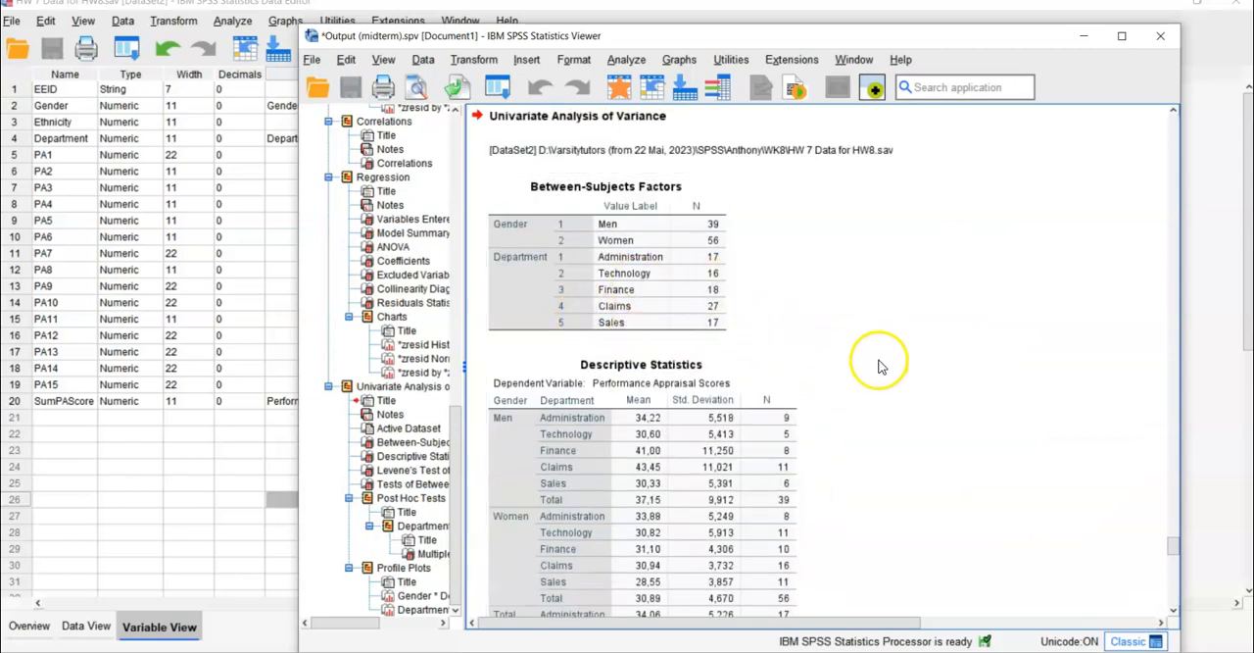
scroll(813, 379, down, 2)
scroll(813, 379, up, 2)
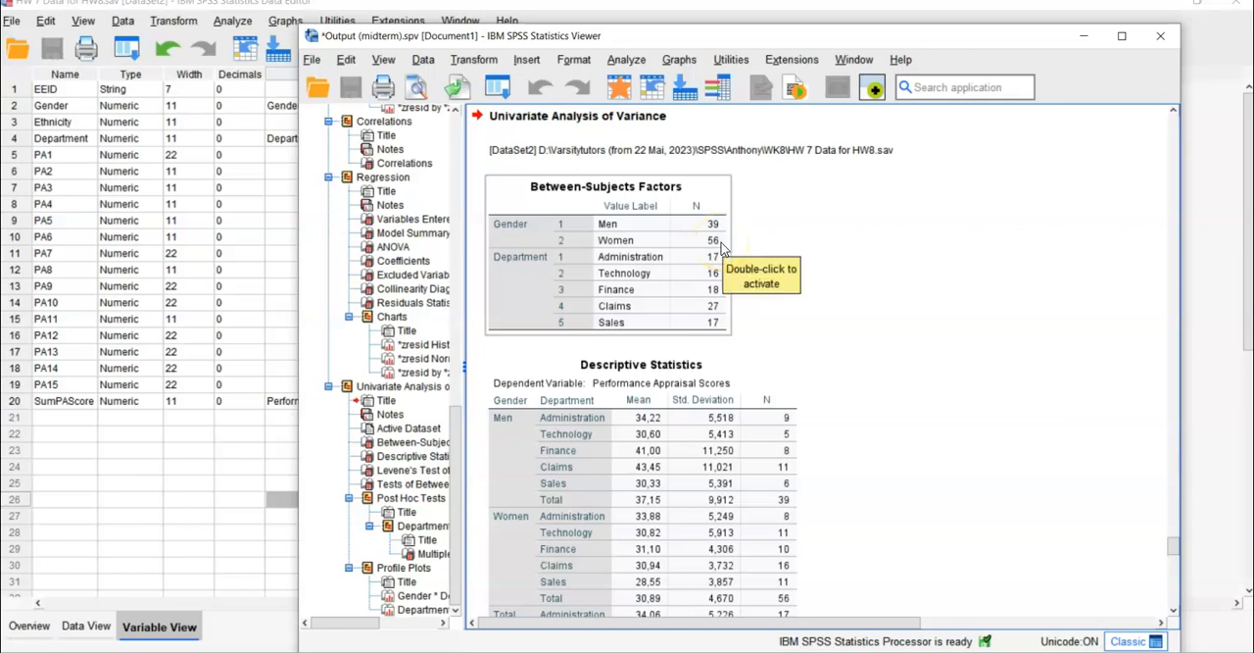
- Read the Descriptive Statistics by gender and department together with the significance values in Levene's Test of Equality of Error Variances
click(790, 302)
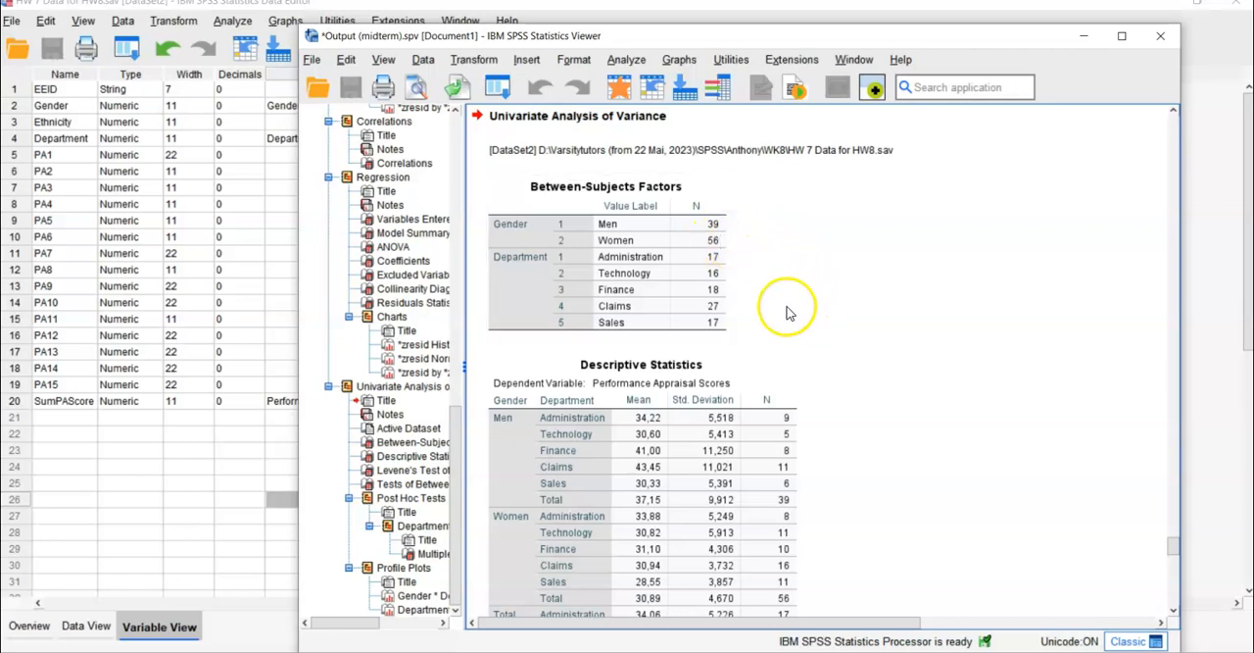
scroll(787, 312, down, 3)
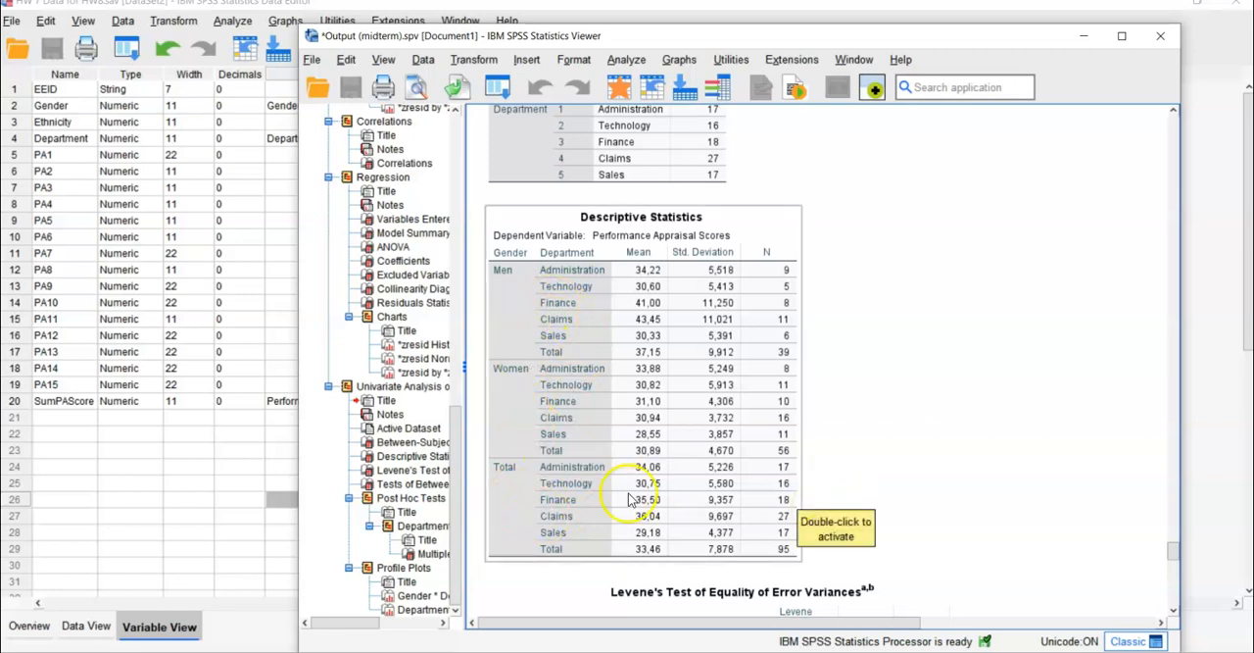
scroll(995, 458, down, 3)
scroll(995, 457, down, 3)
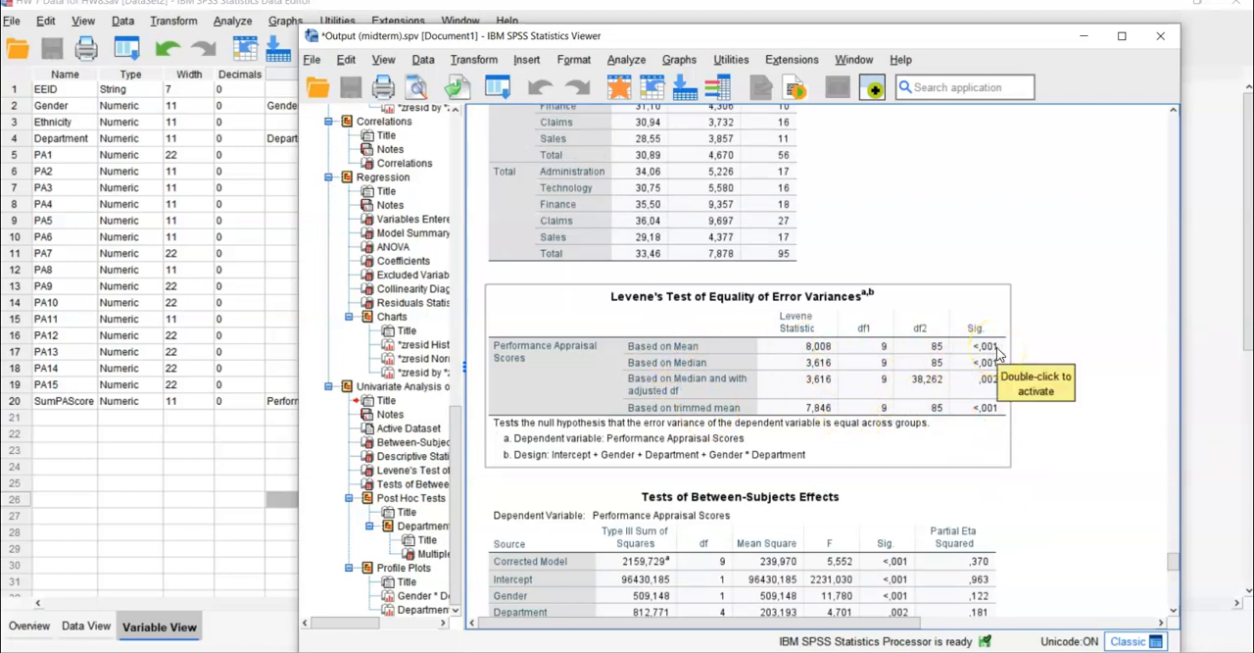
click(882, 225)
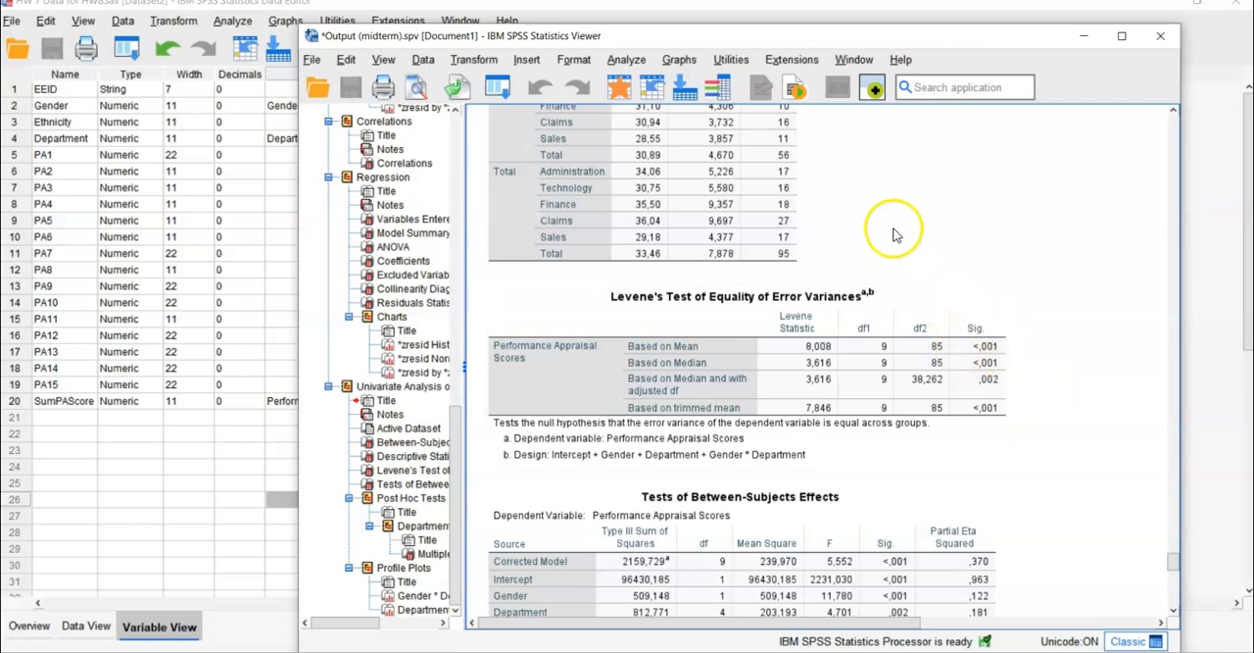
scroll(882, 223, up, 3)
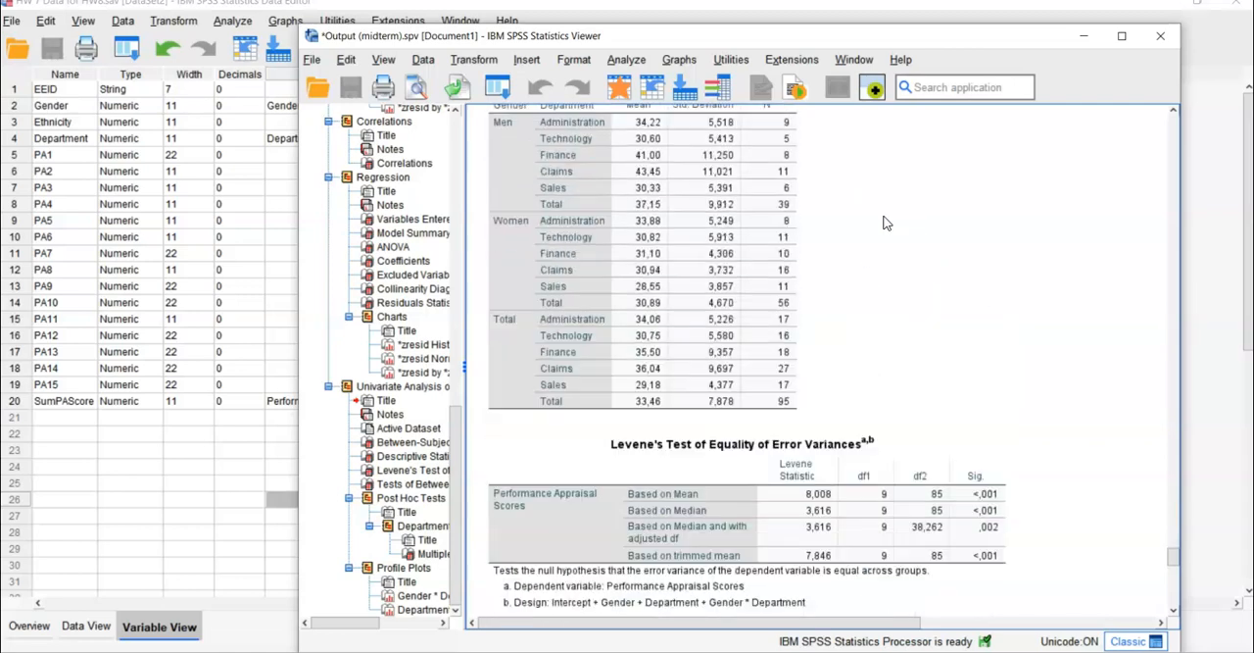
click(600, 164)
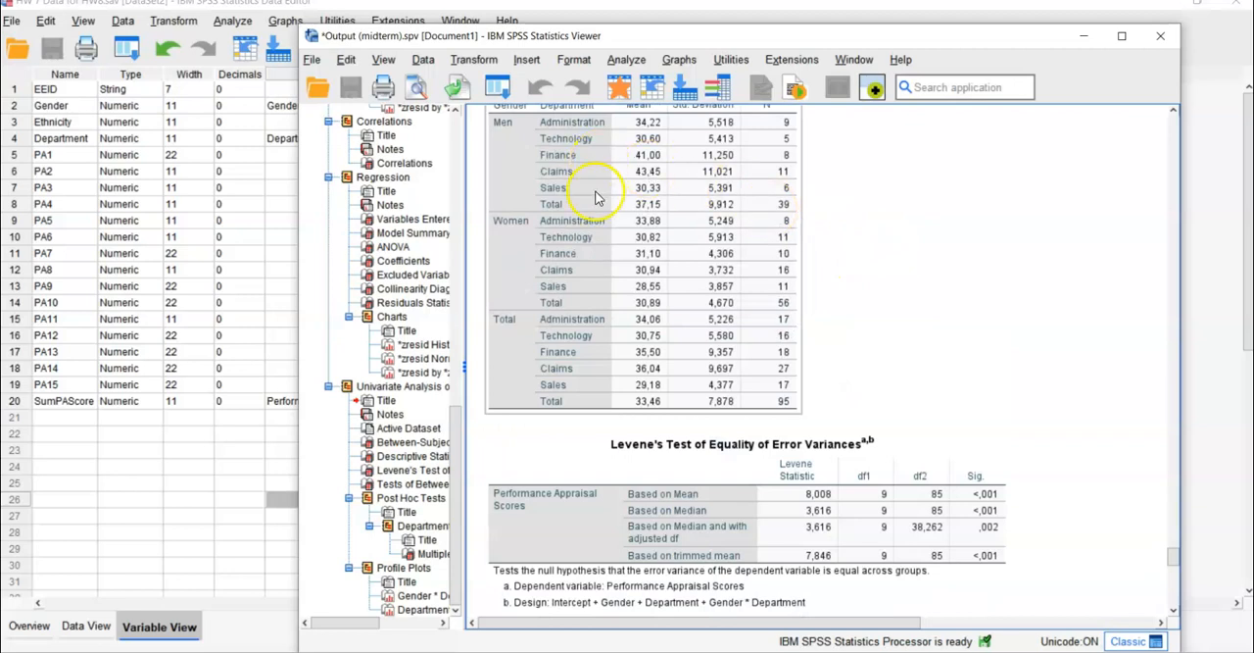
click(875, 401)
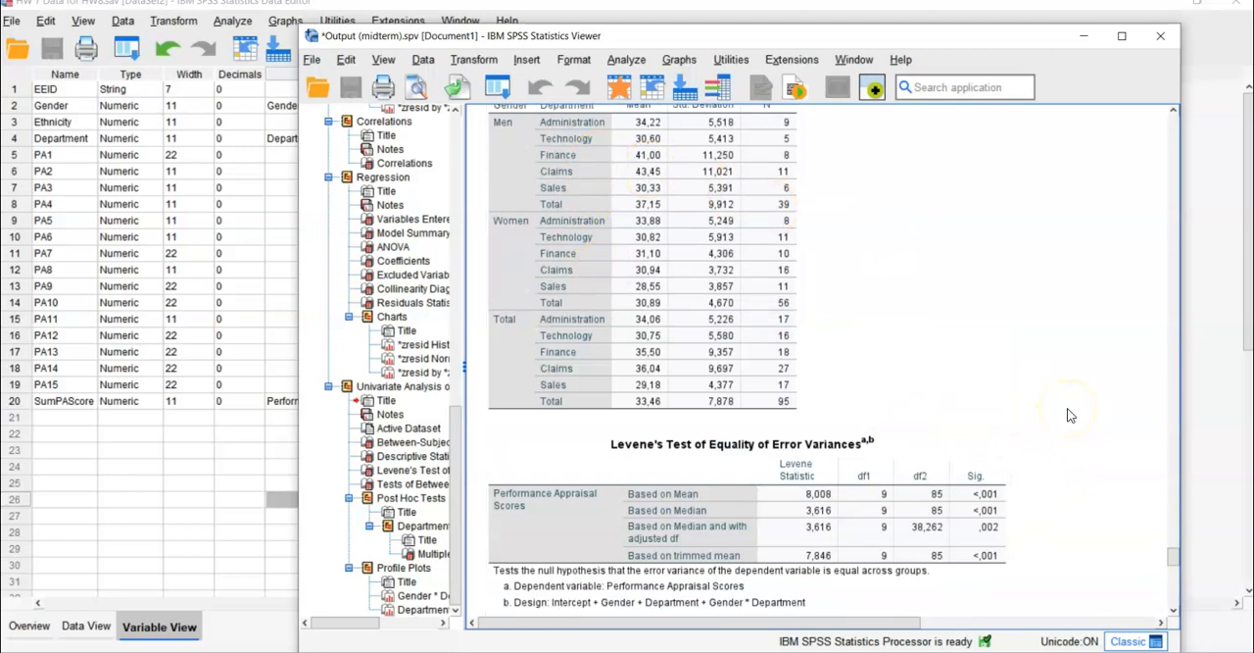
click(576, 335)
click(1077, 431)
scroll(1039, 391, down, 3)
click(1004, 375)
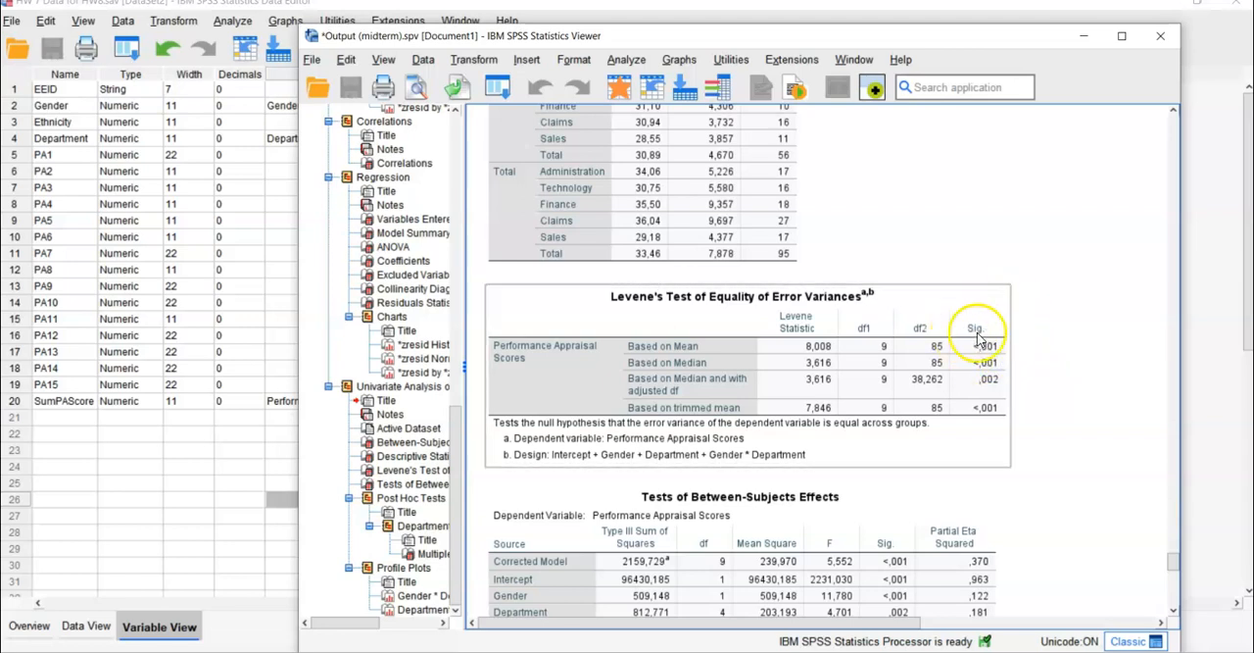
- Compare the spread of scores across the gender and department groups with the Levene's test result based on mean and median
scroll(1029, 318, up, 5)
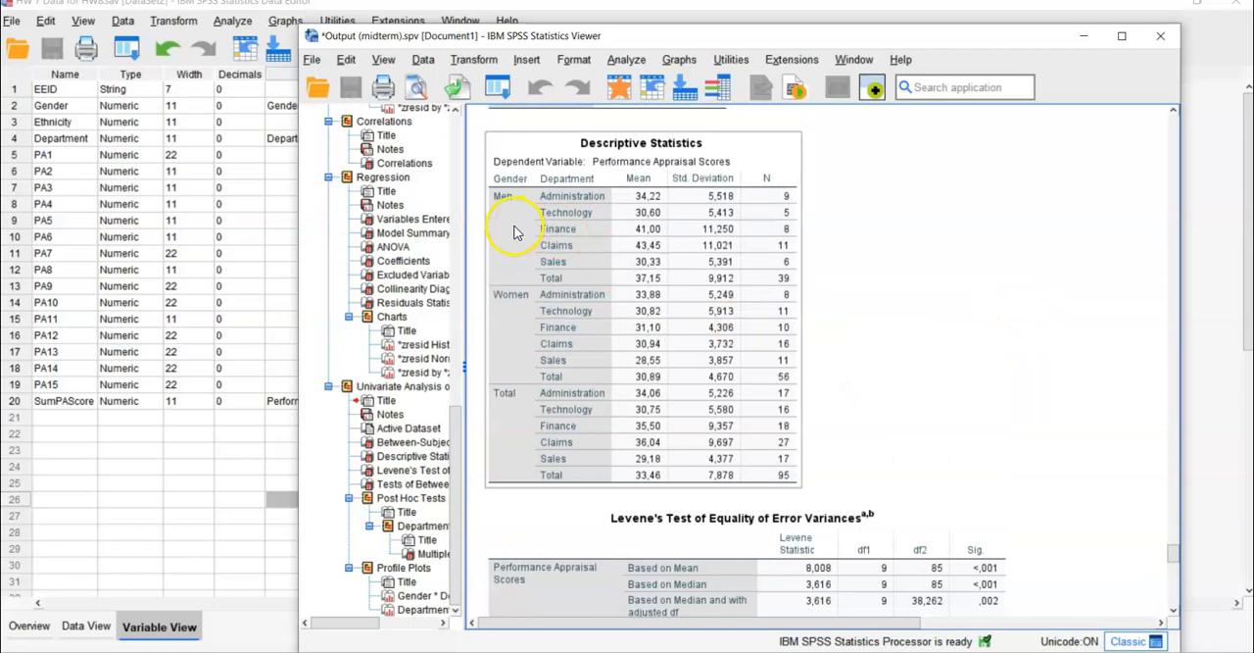
scroll(868, 369, down, 3)
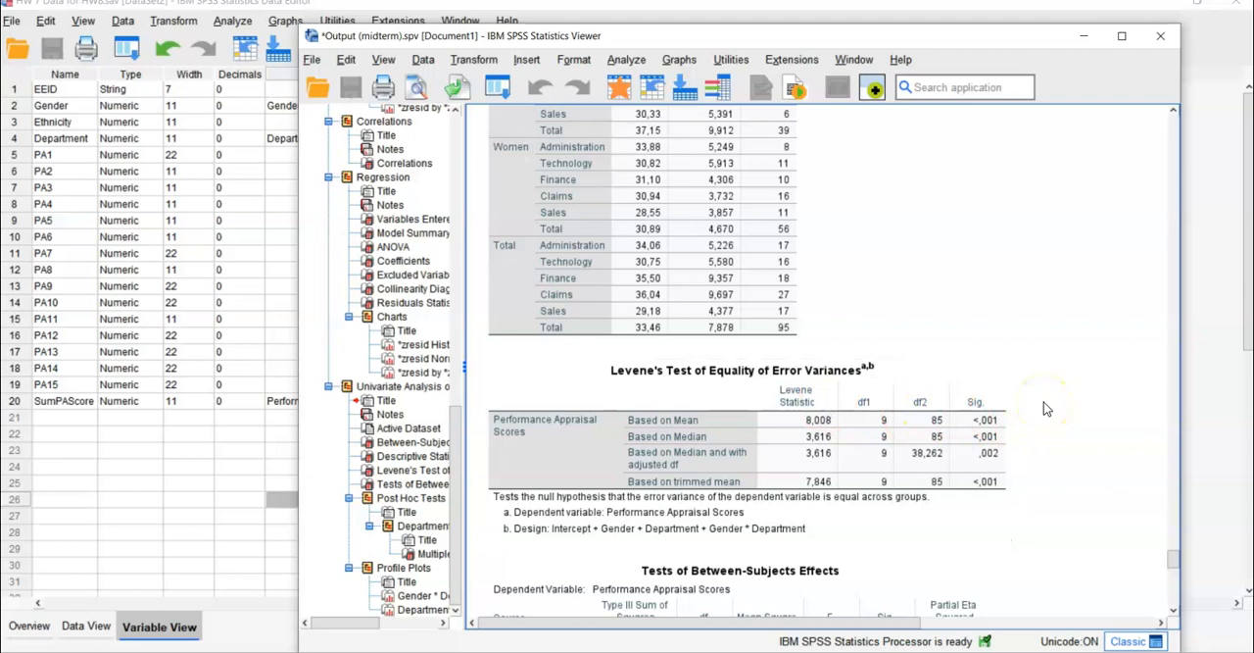
scroll(1044, 408, up, 3)
scroll(1044, 408, up, 5)
scroll(1043, 408, down, 5)
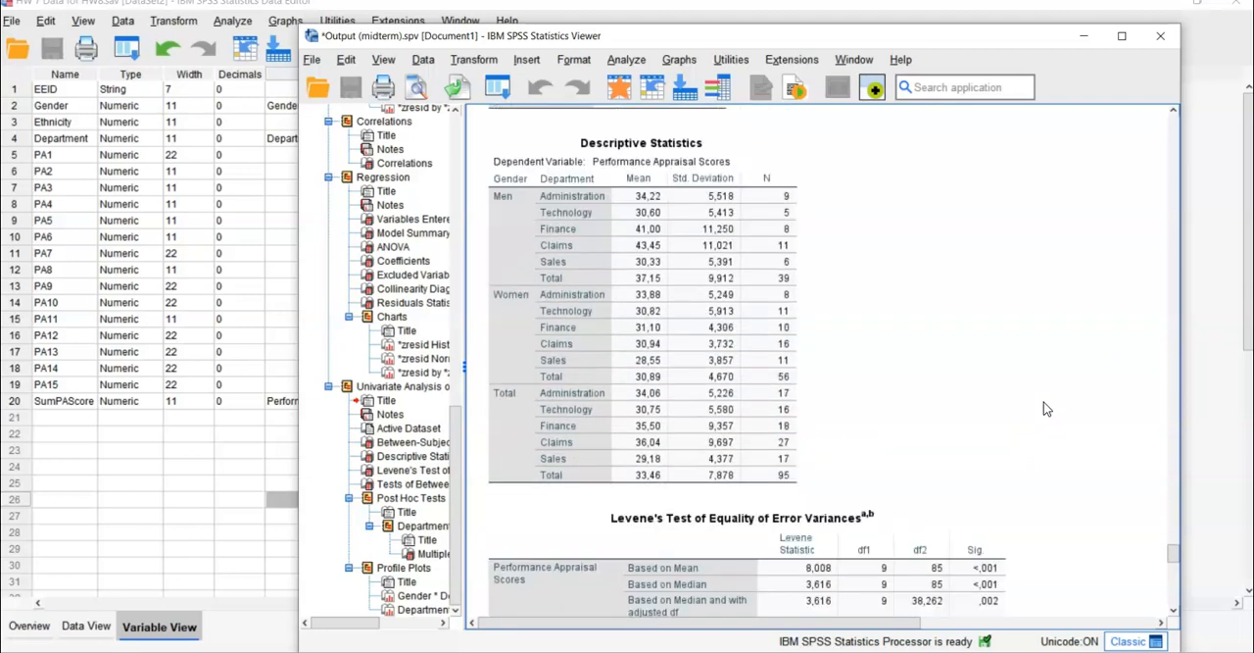
scroll(1043, 408, down, 2)
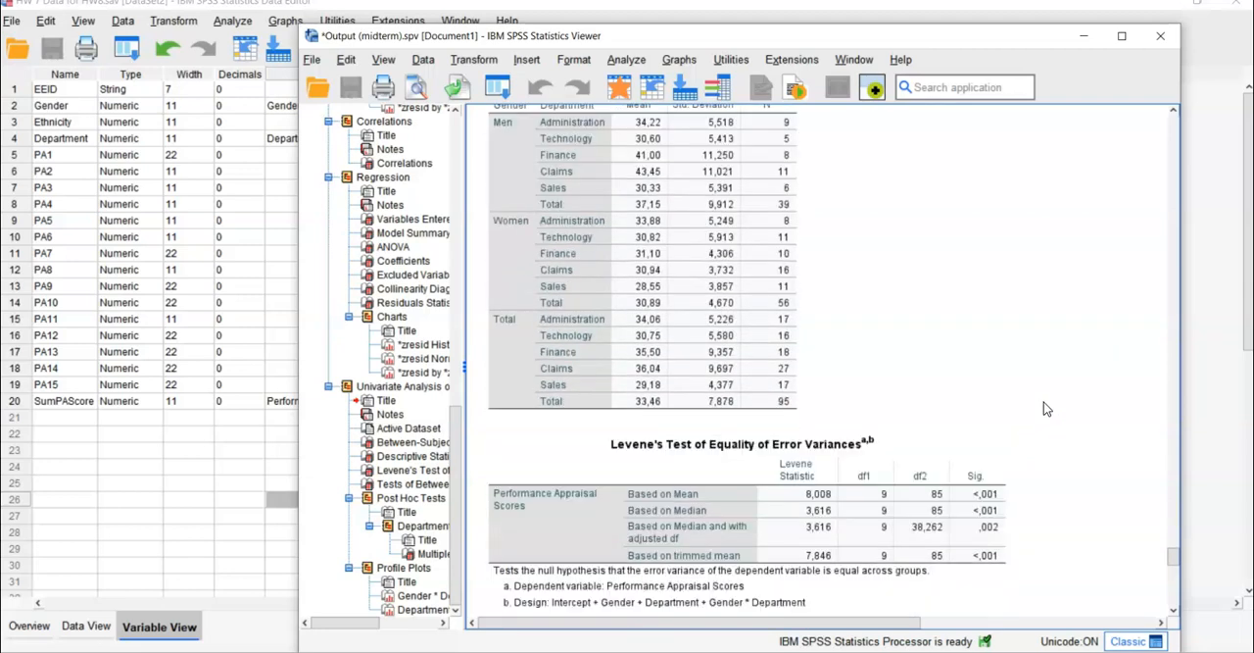
click(986, 511)
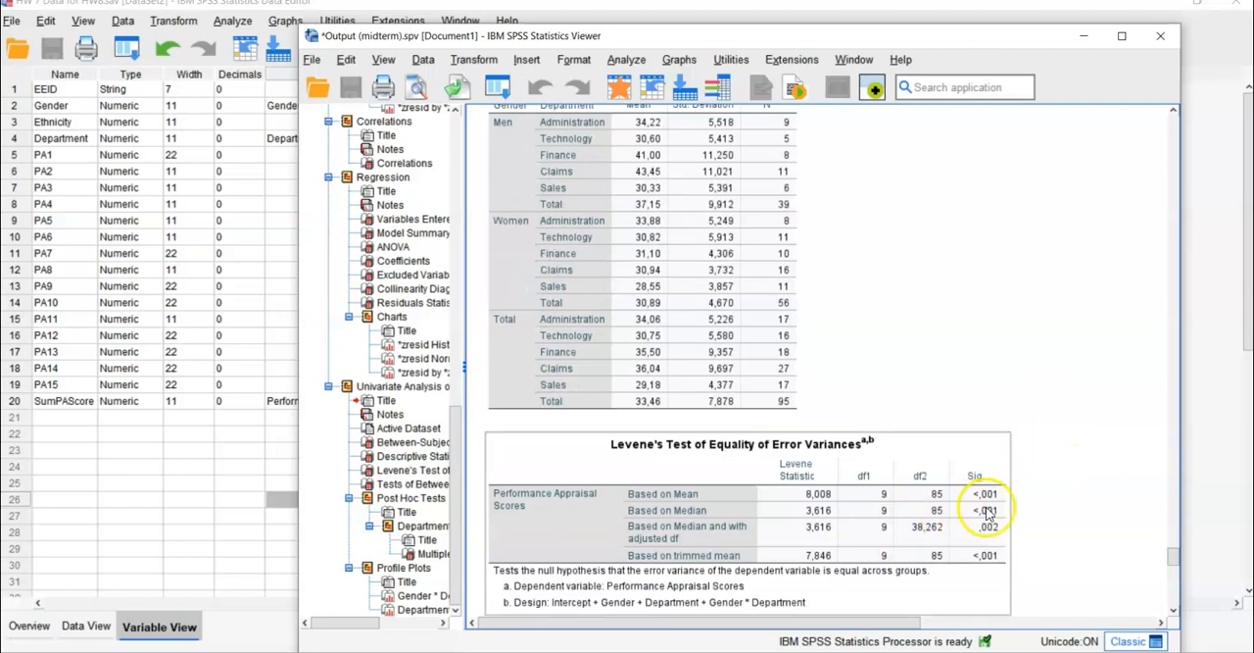
click(1042, 511)
scroll(1045, 506, down, 2)
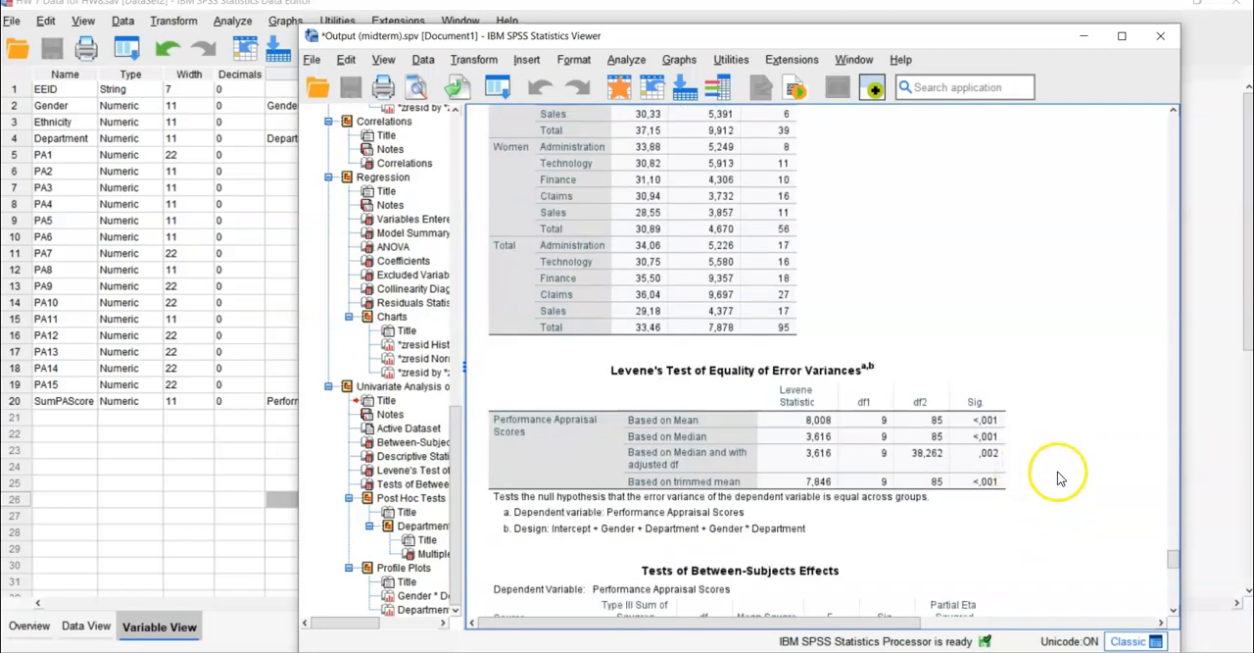
click(991, 431)
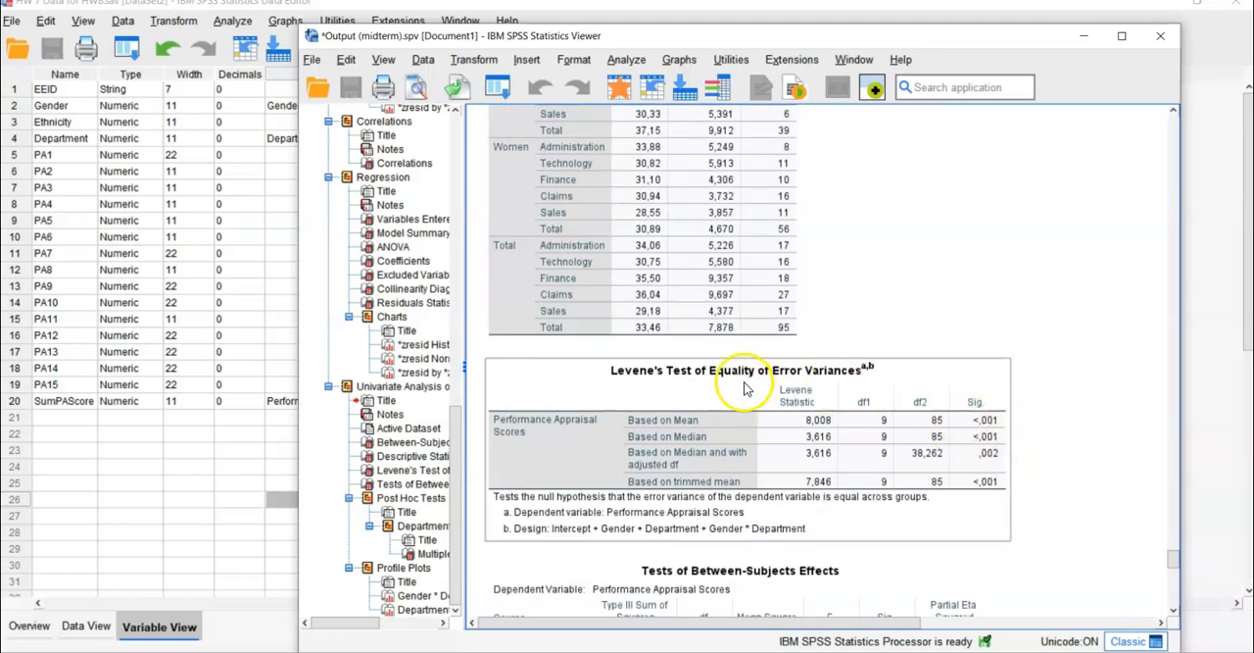
click(1031, 407)
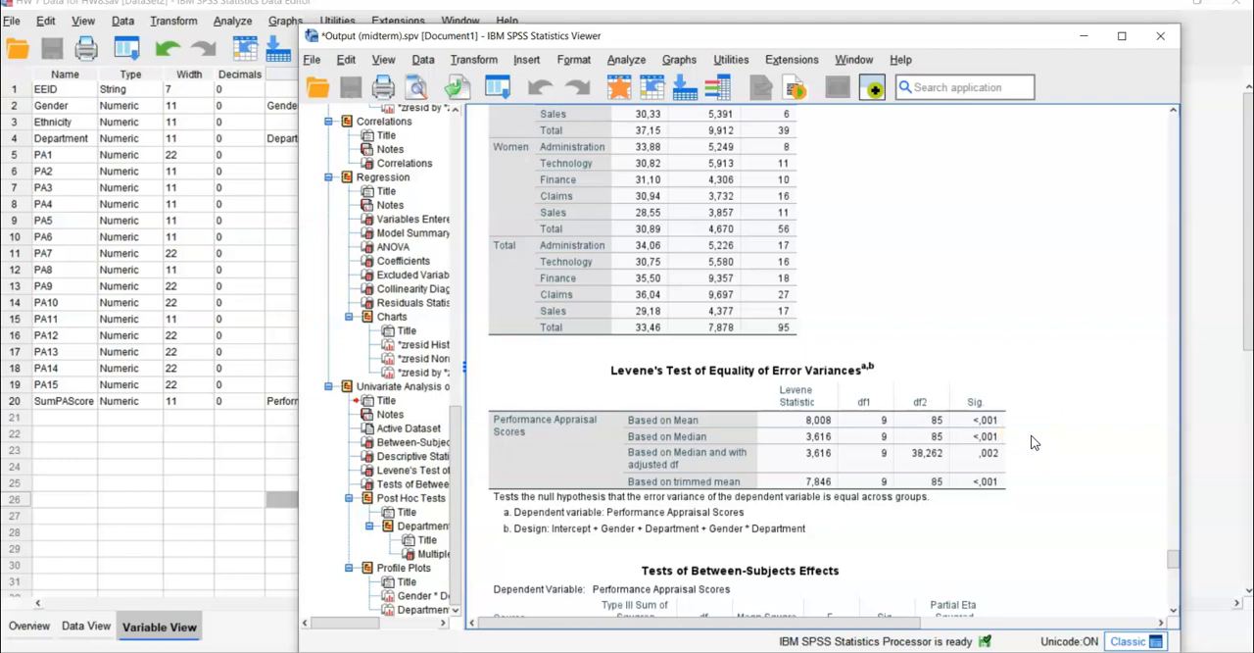
- Examine the F, significance and partial eta squared values for Gender, Department and their interaction in Tests of Between-Subjects Effects
scroll(1033, 441, down, 5)
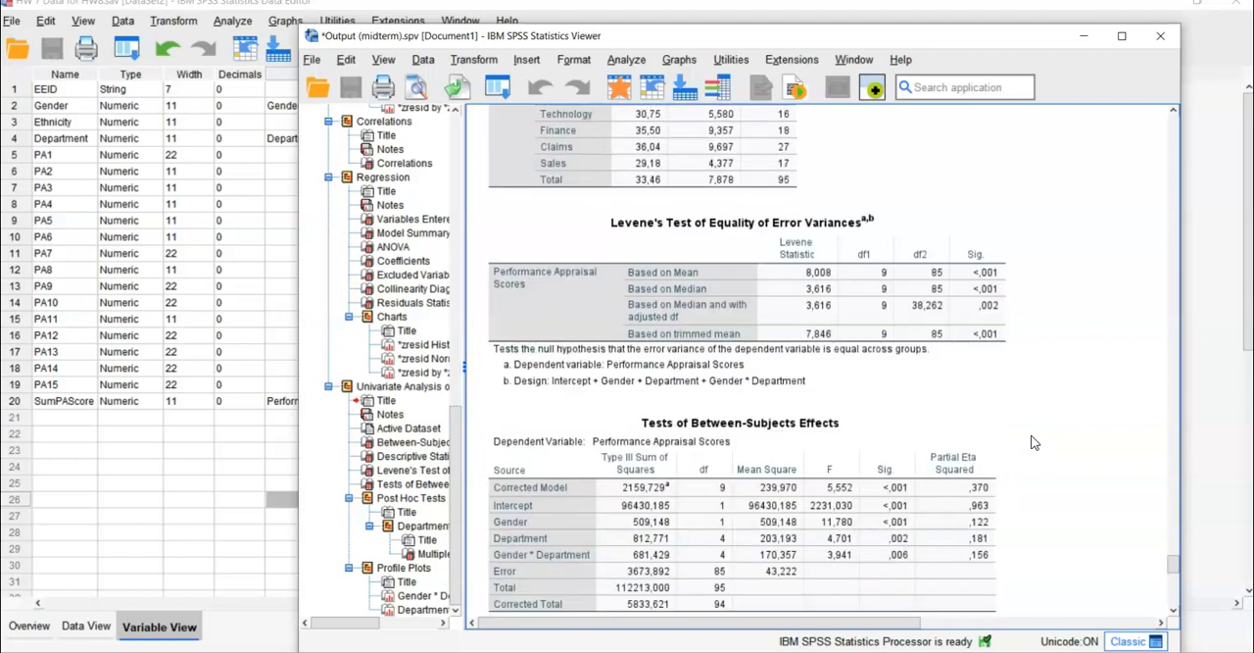
click(985, 414)
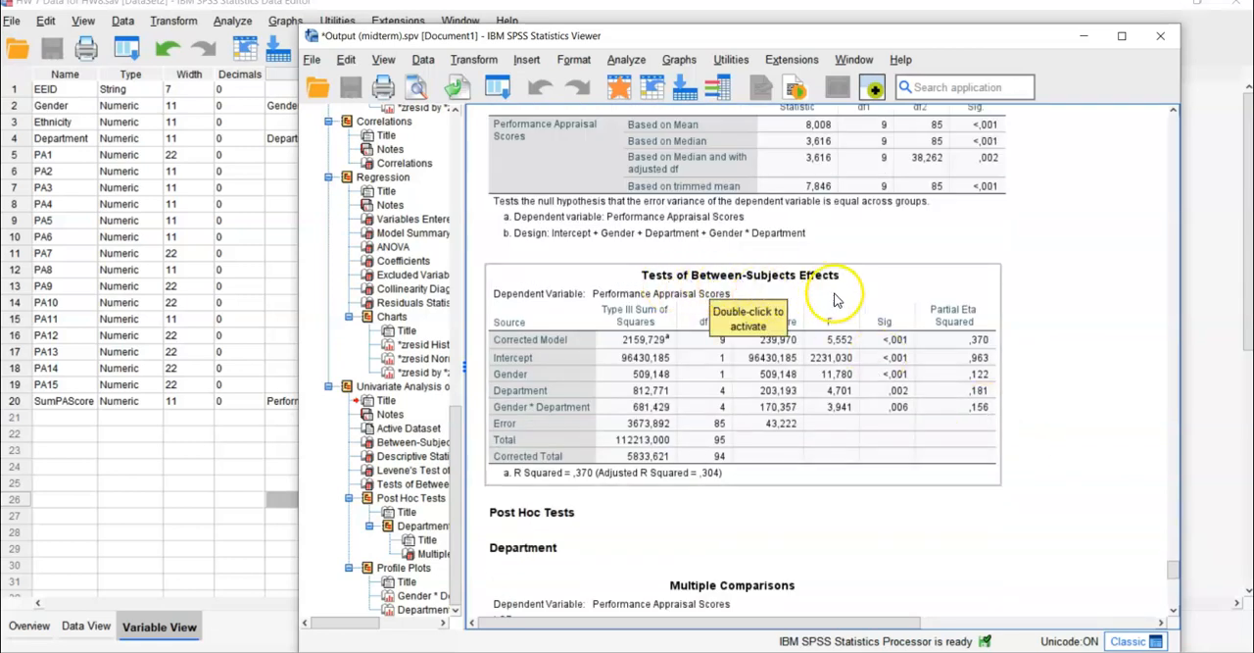
click(1027, 440)
click(694, 476)
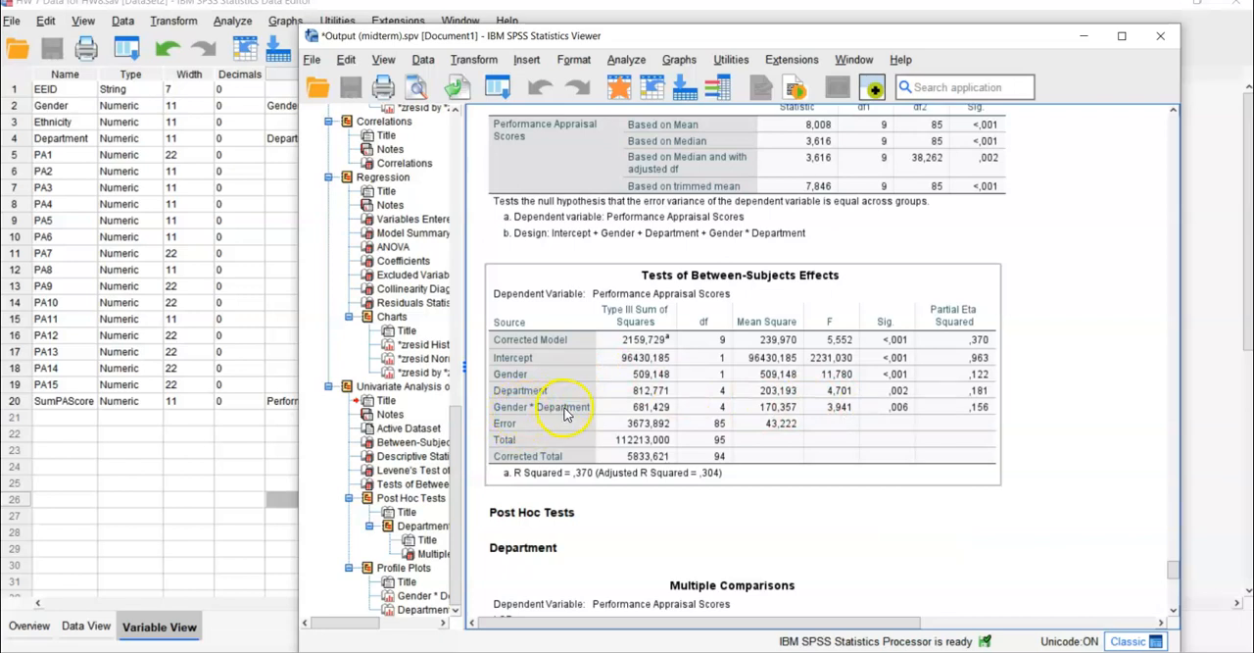
scroll(1059, 433, down, 2)
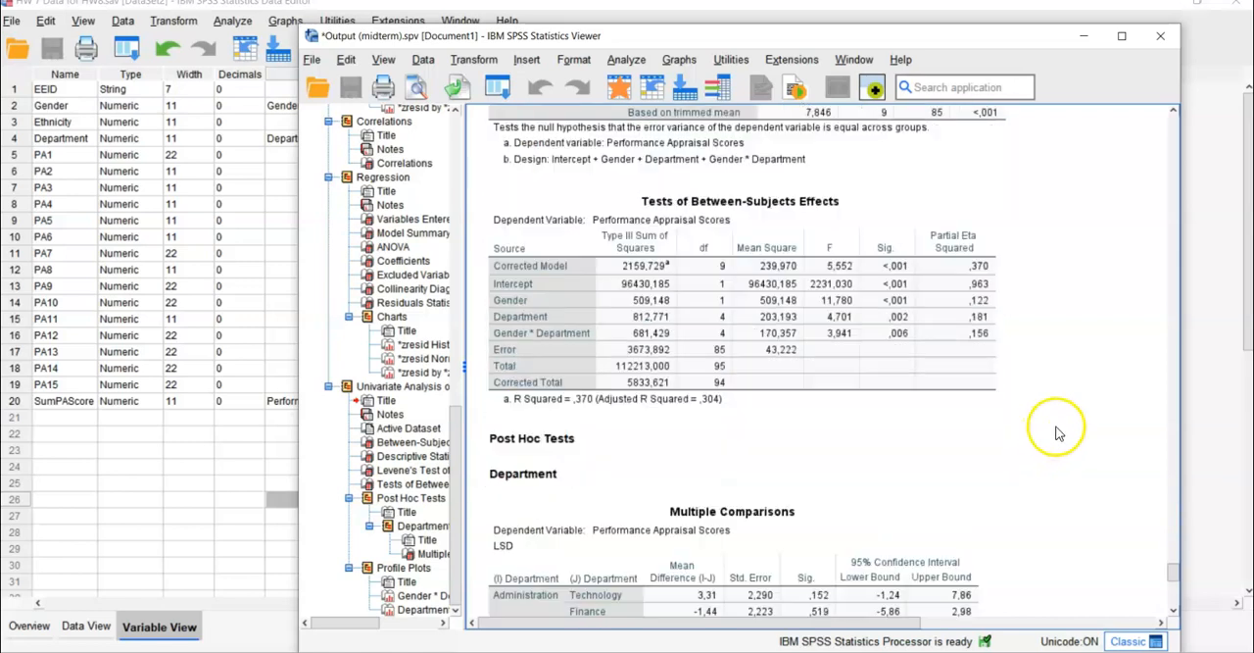
scroll(1058, 431, down, 2)
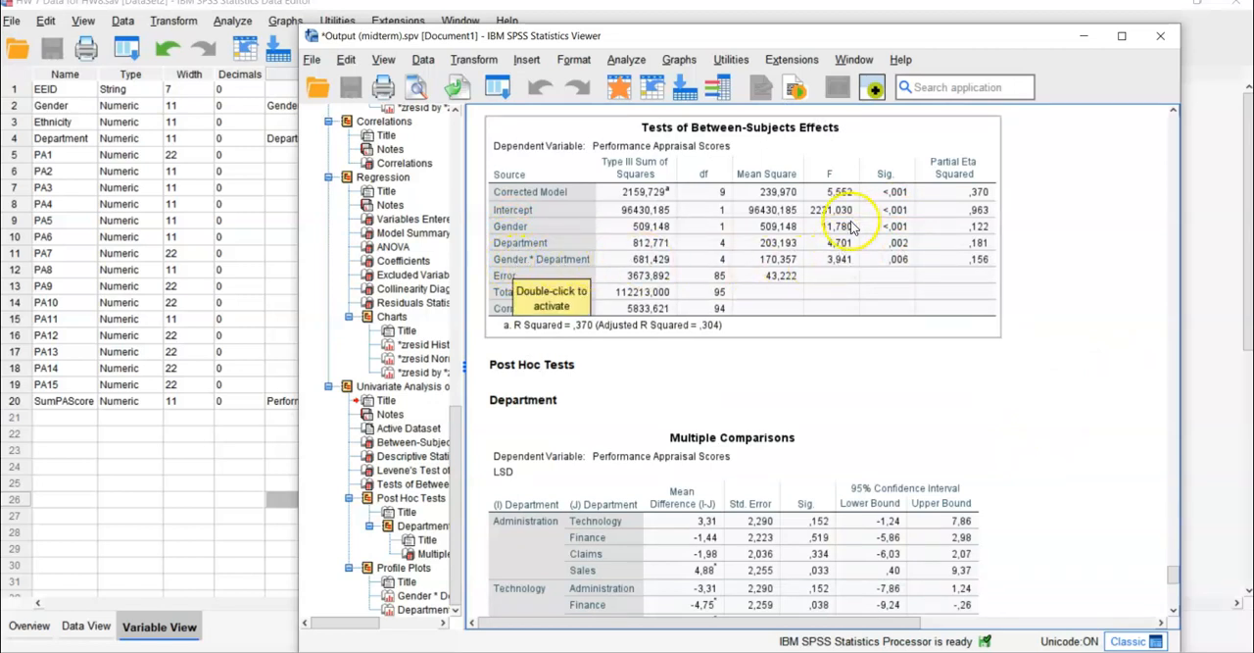
- Examine the LSD Multiple Comparisons table for mean differences and significance between each pair of departments
scroll(1003, 334, down, 5)
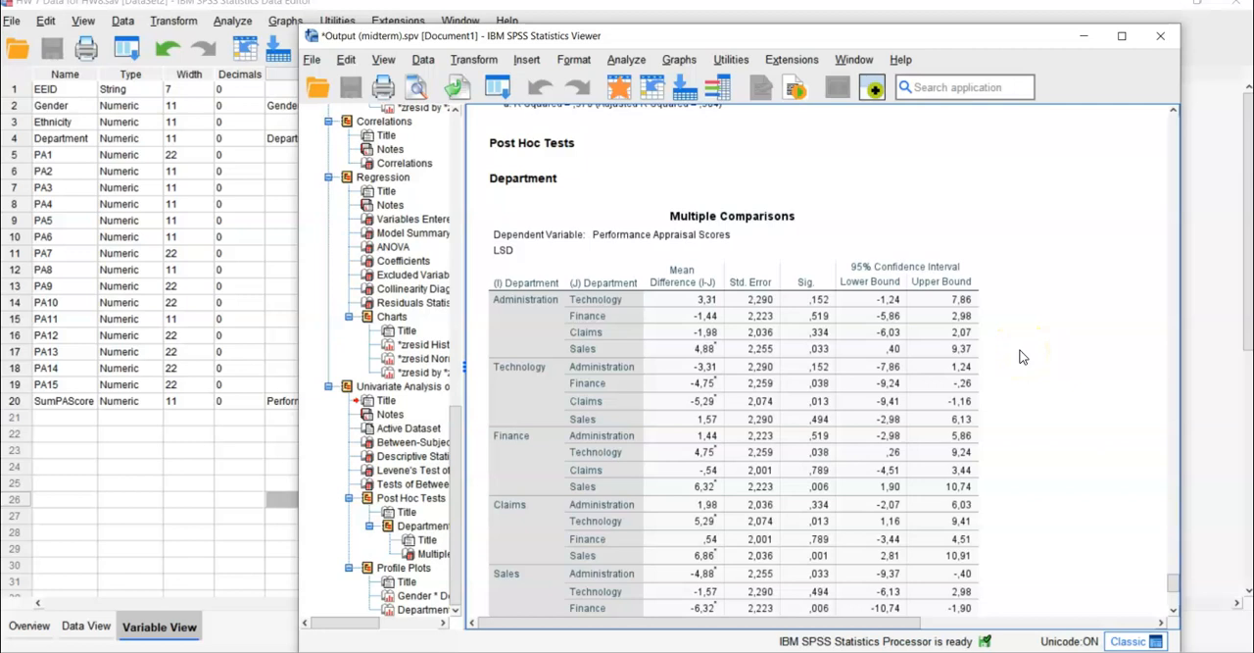
scroll(1019, 357, down, 2)
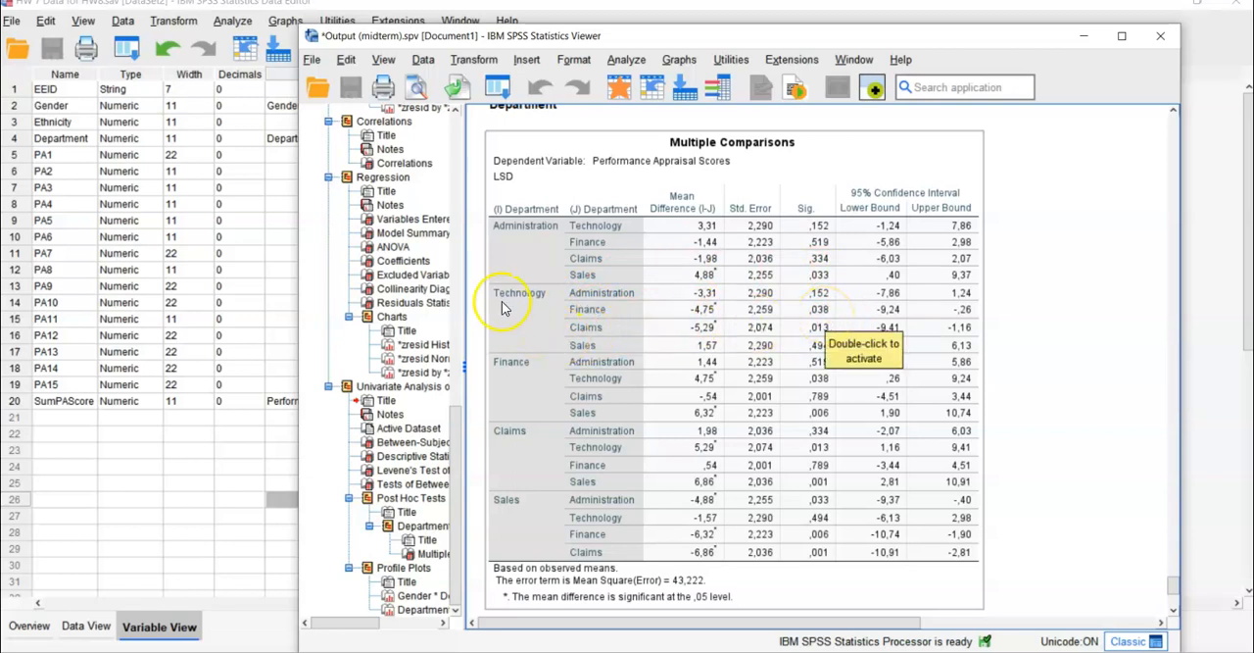
click(802, 327)
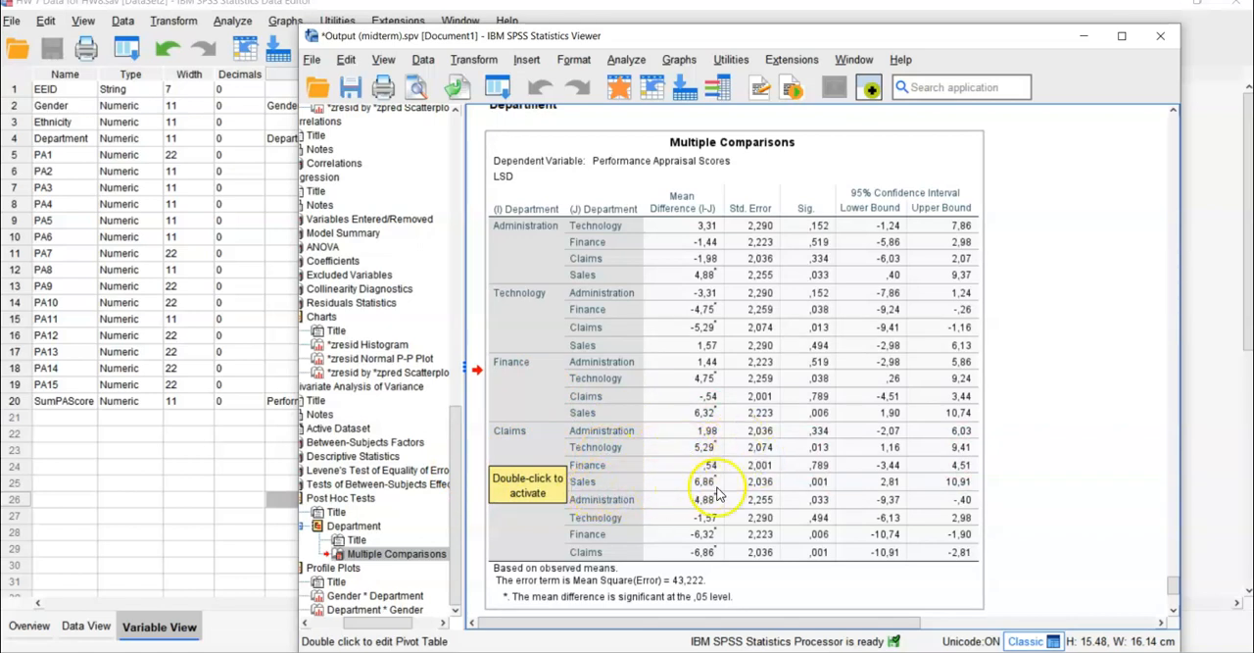
click(1038, 514)
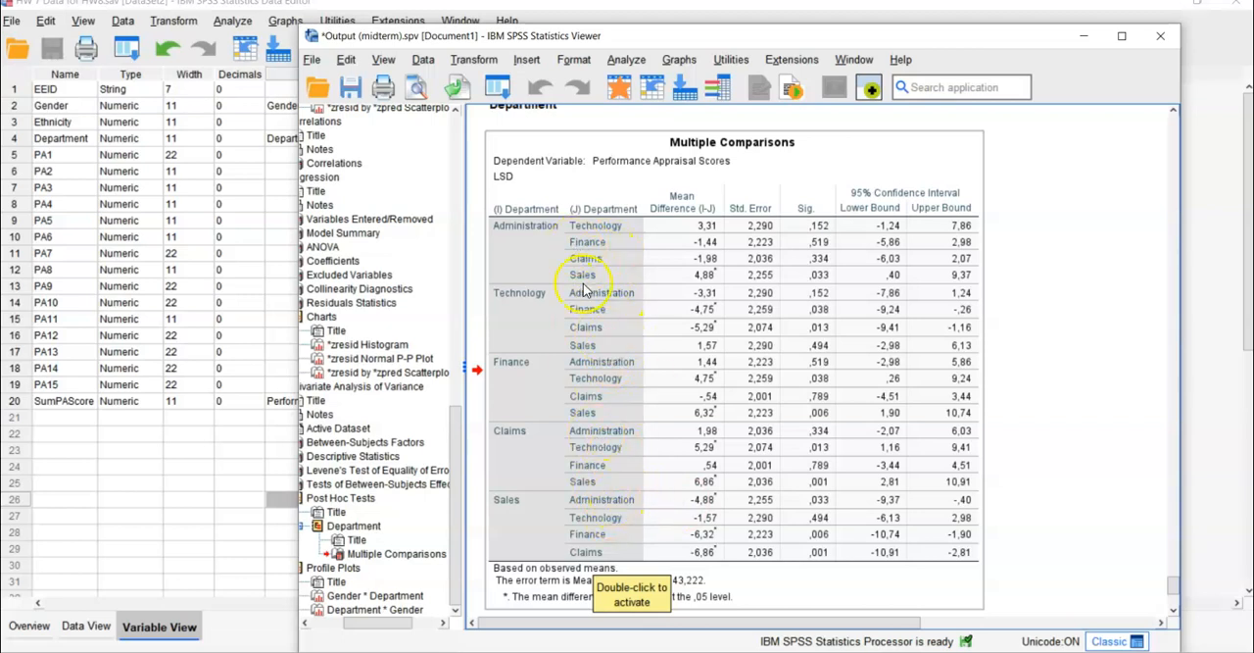
- Examine both profile plots of estimated marginal means, by gender with department lines and by department with gender lines
scroll(1040, 431, down, 3)
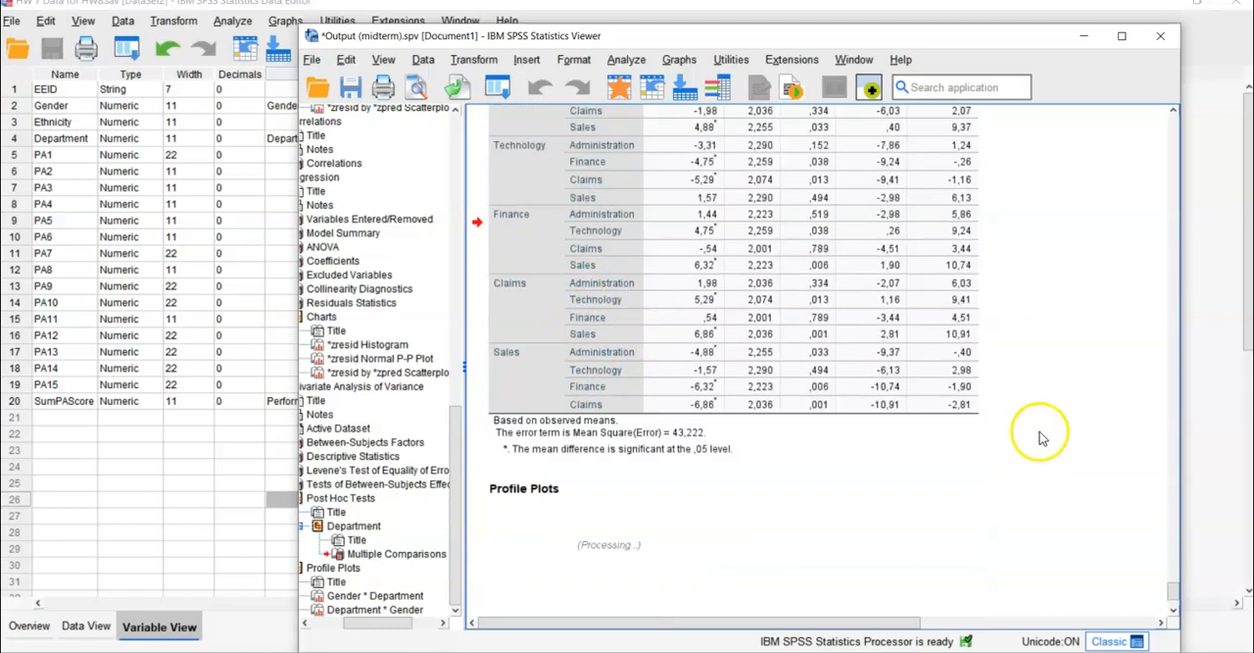
scroll(1040, 439, down, 6)
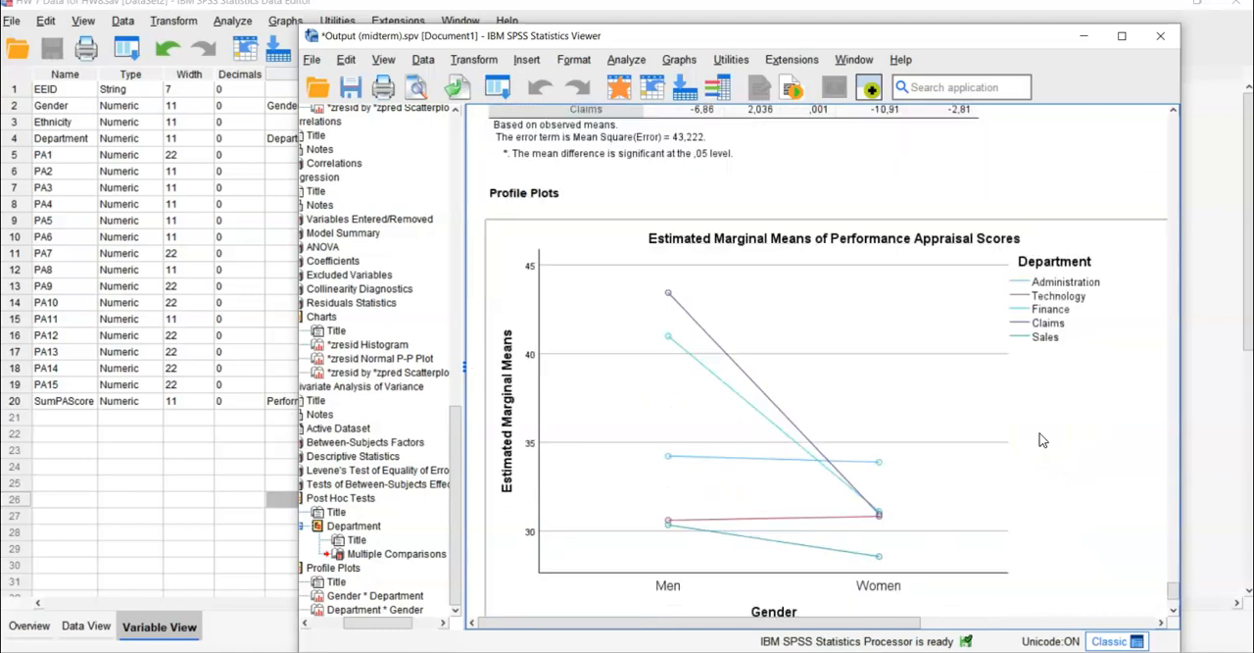
scroll(1044, 438, down, 2)
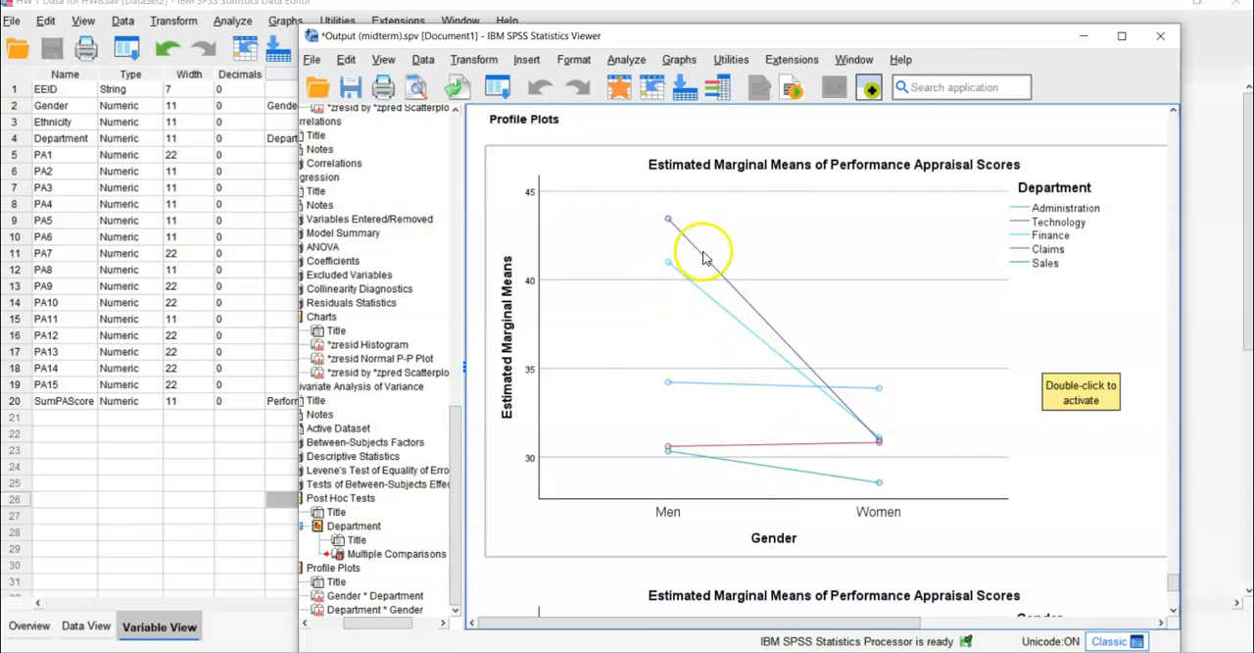
scroll(1070, 475, down, 5)
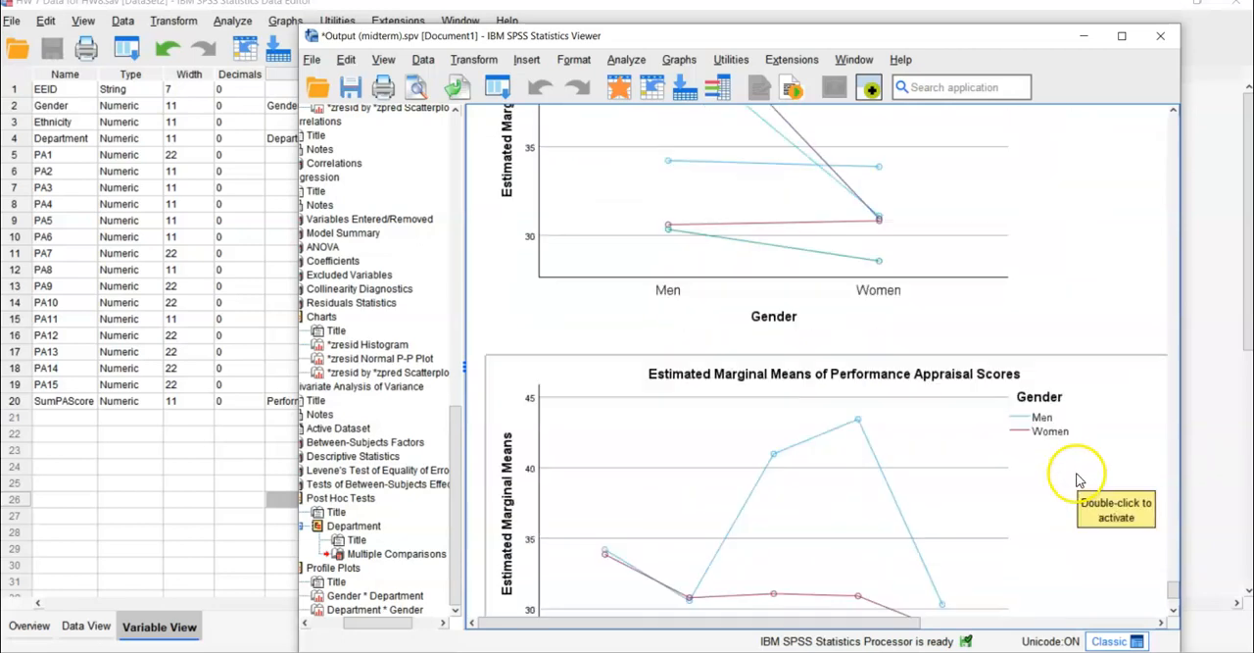
scroll(903, 563, down, 1)
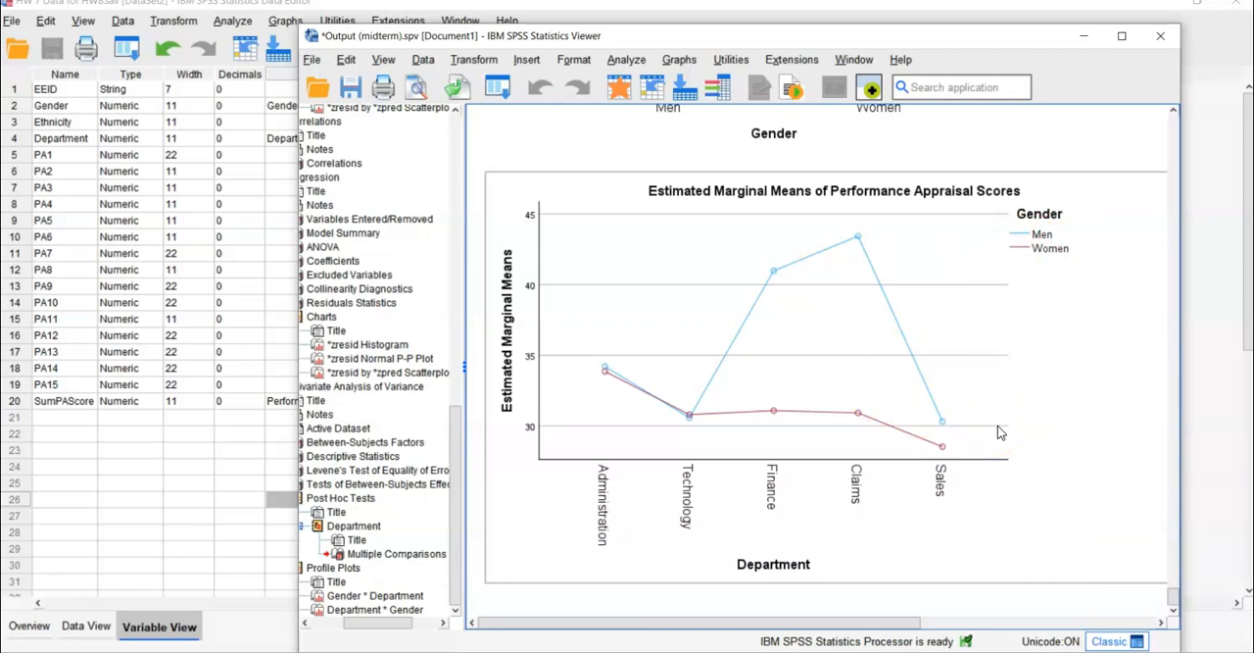
click(1049, 413)
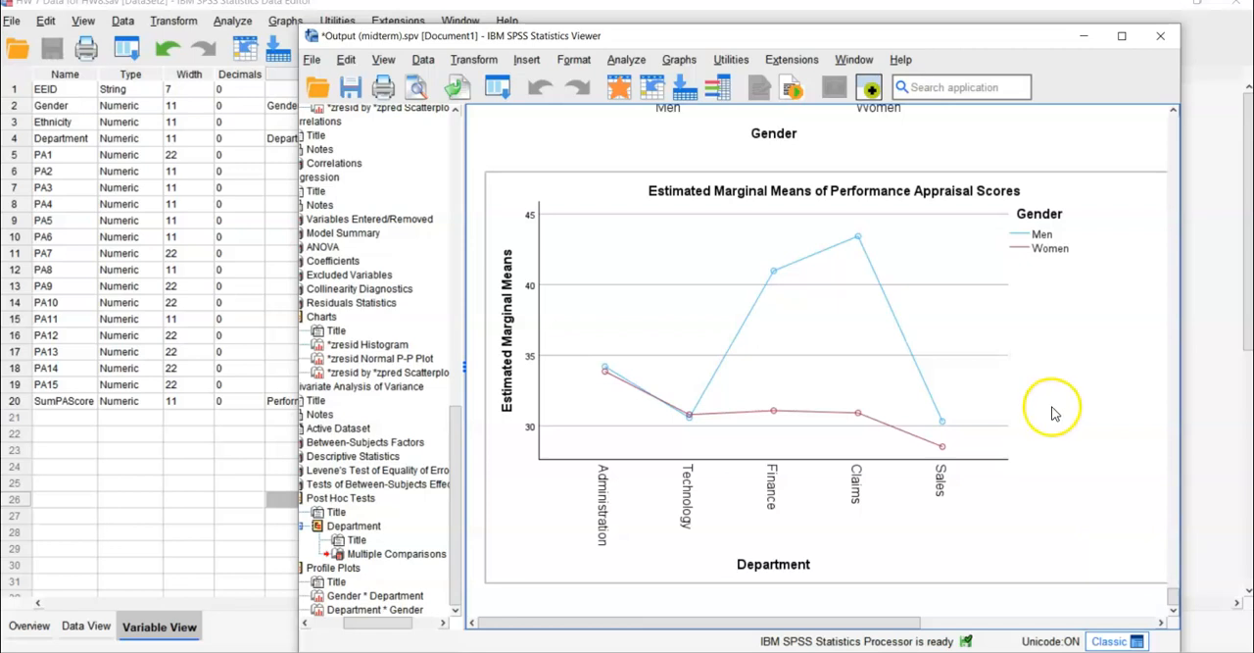
scroll(1054, 417, up, 5)
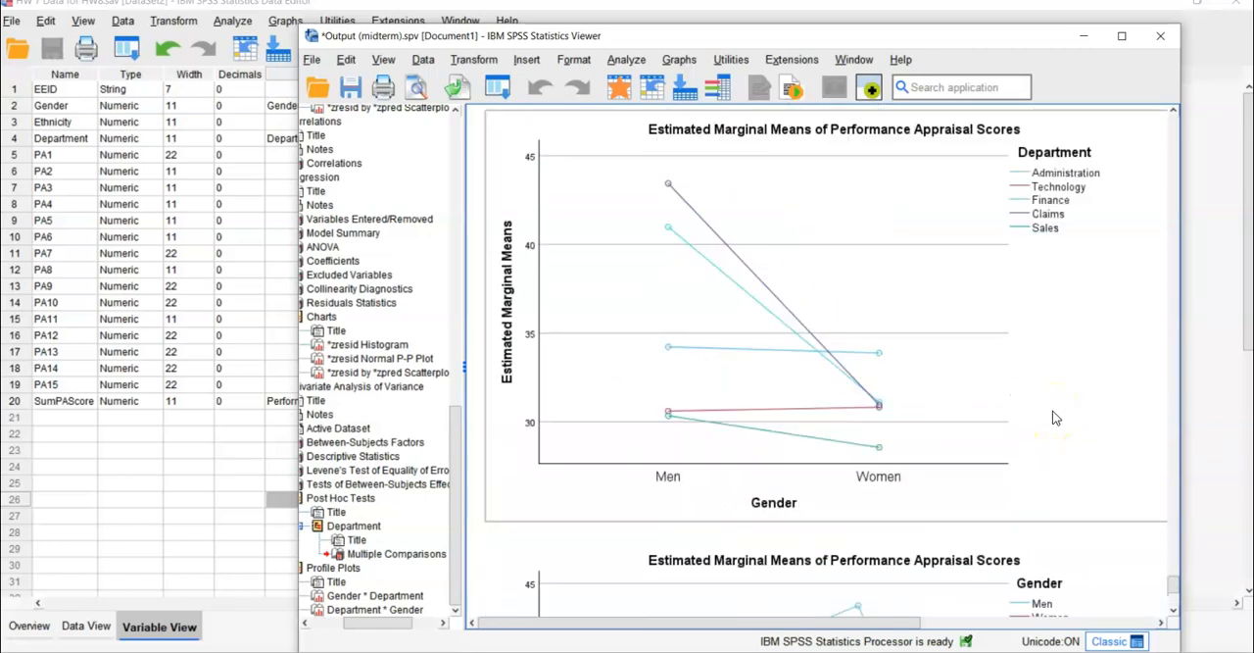
scroll(1050, 476, down, 5)
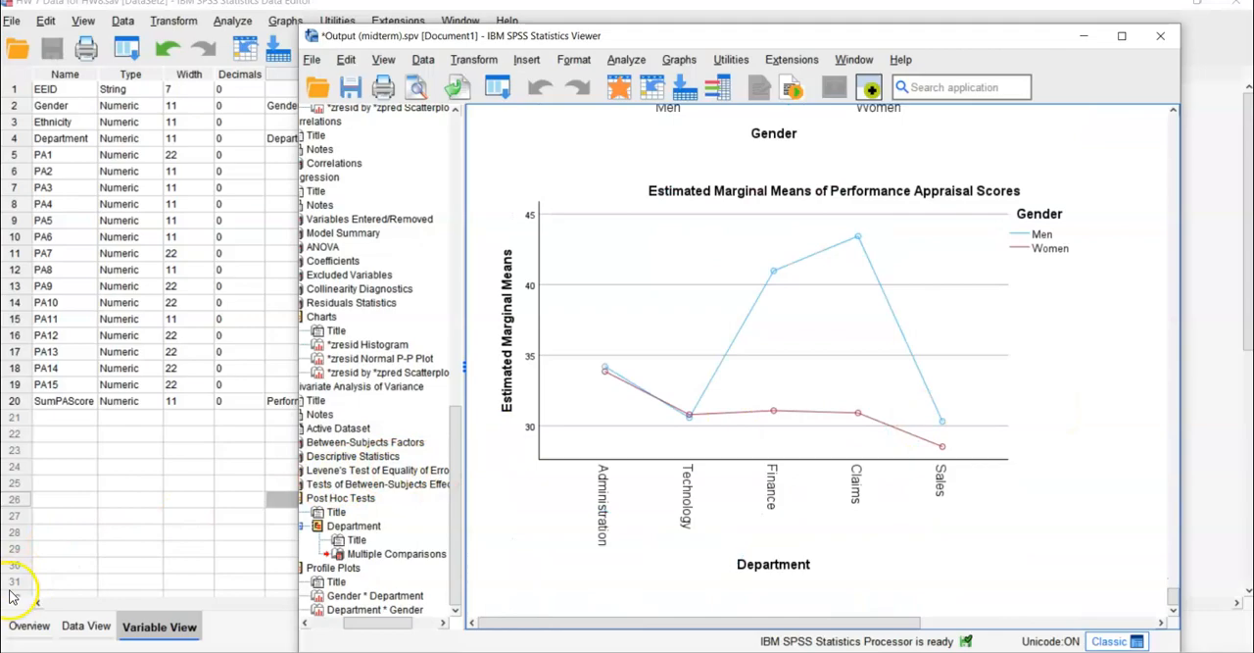